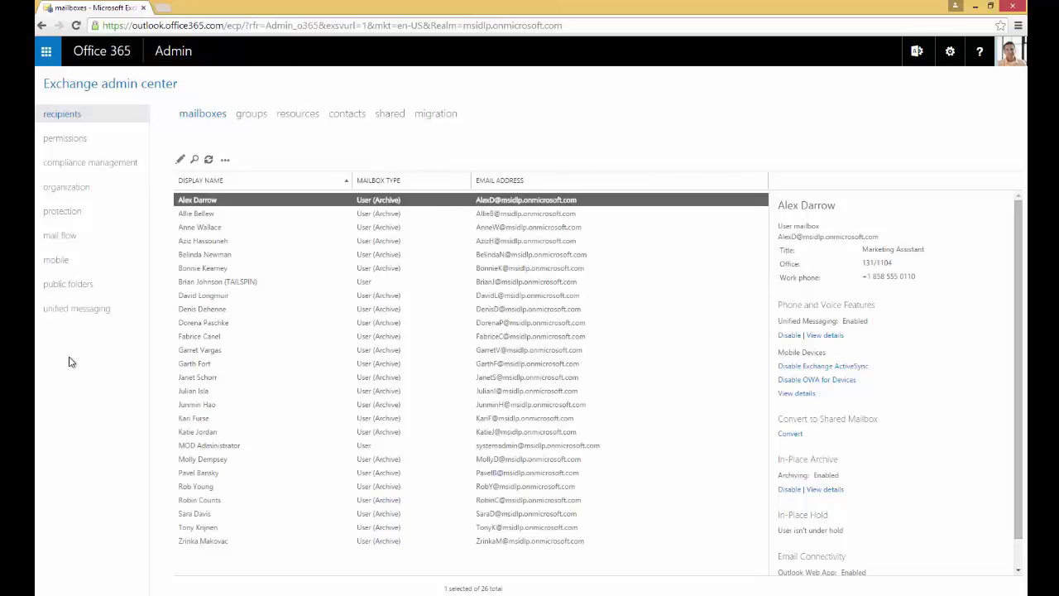
Open the data loss prevention policies in compliance management and view the options for adding a new DLP policy.
left_click(71, 165)
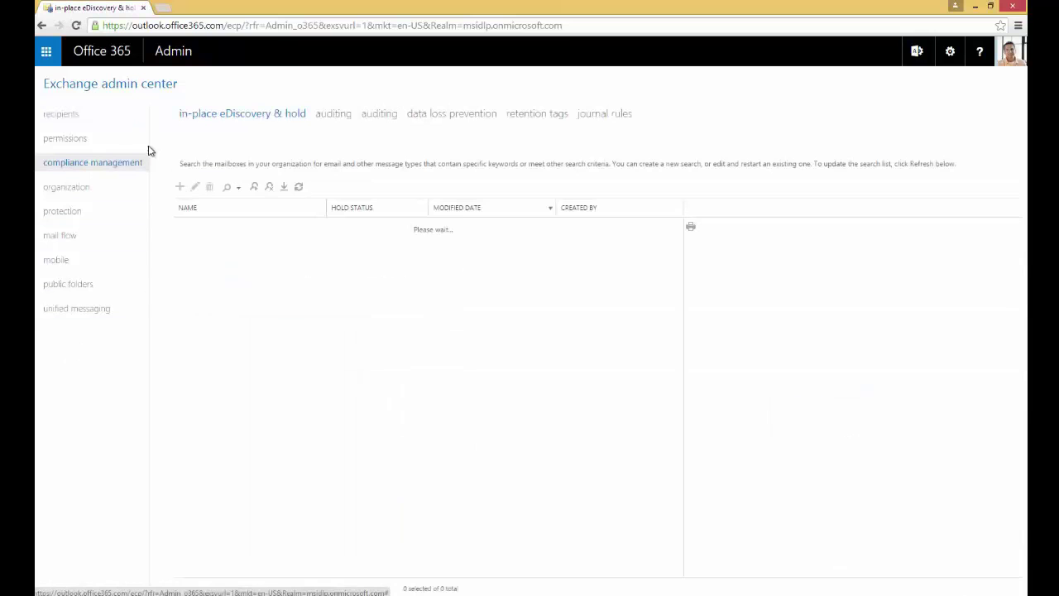
left_click(435, 118)
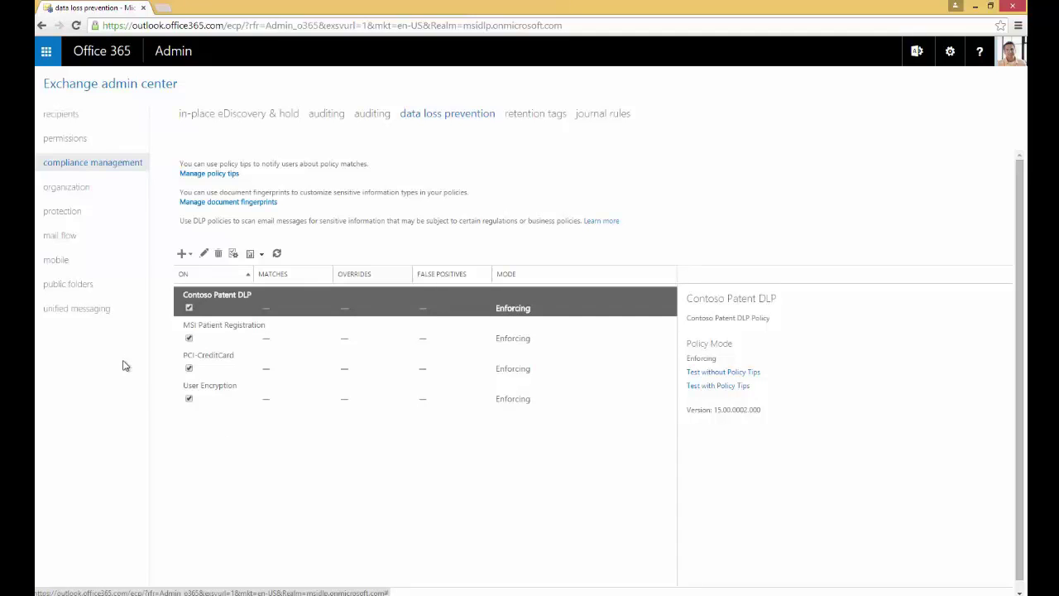
left_click(192, 255)
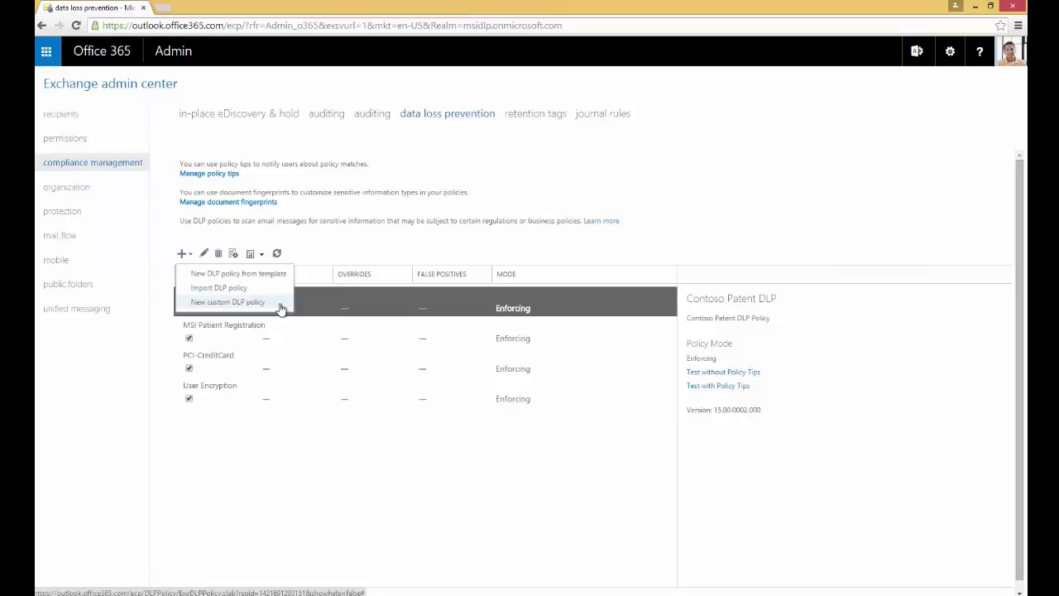
Open the PCI-CreditCard DLP policy for editing and review its state and enforcement mode.
left_click(295, 357)
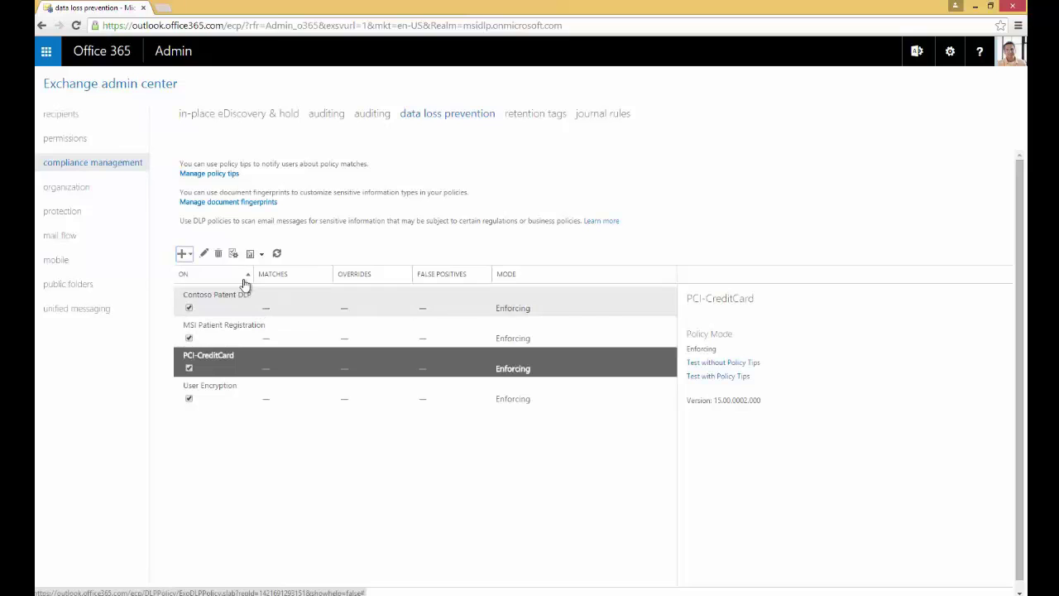
left_click(204, 254)
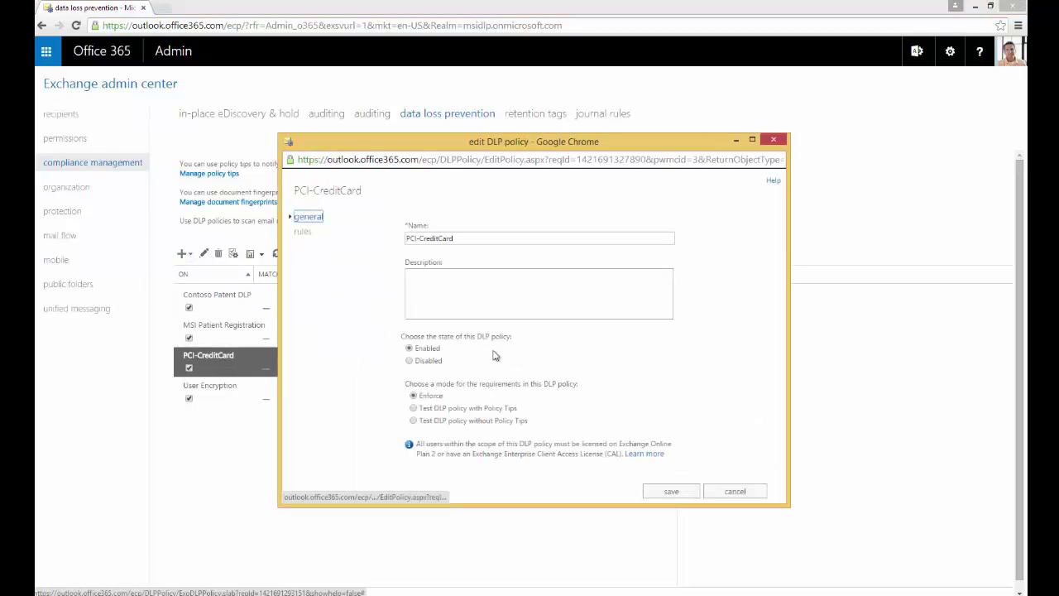
left_click(409, 349)
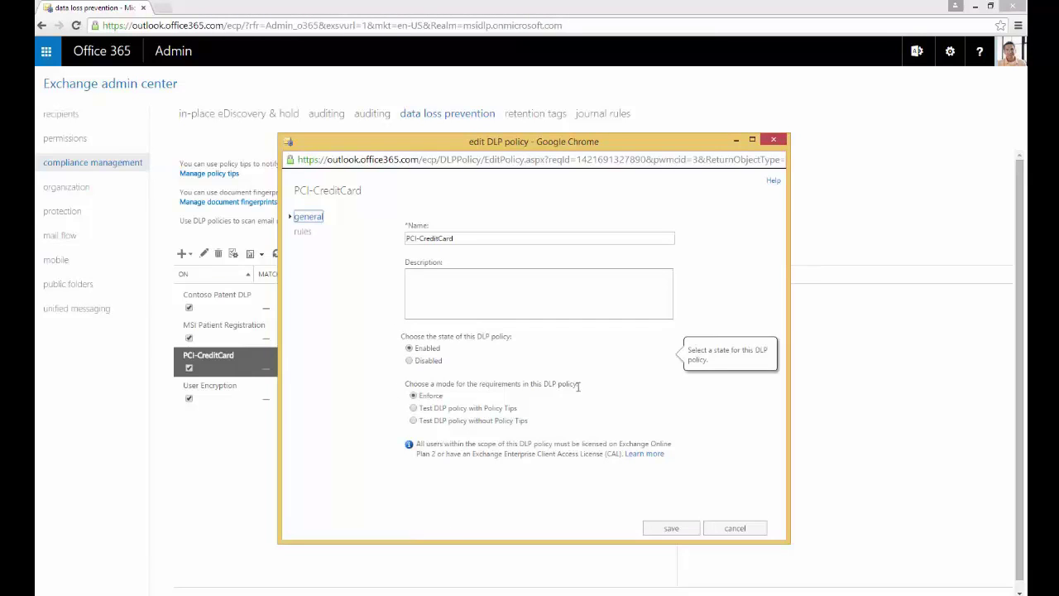
mouse_move(554, 411)
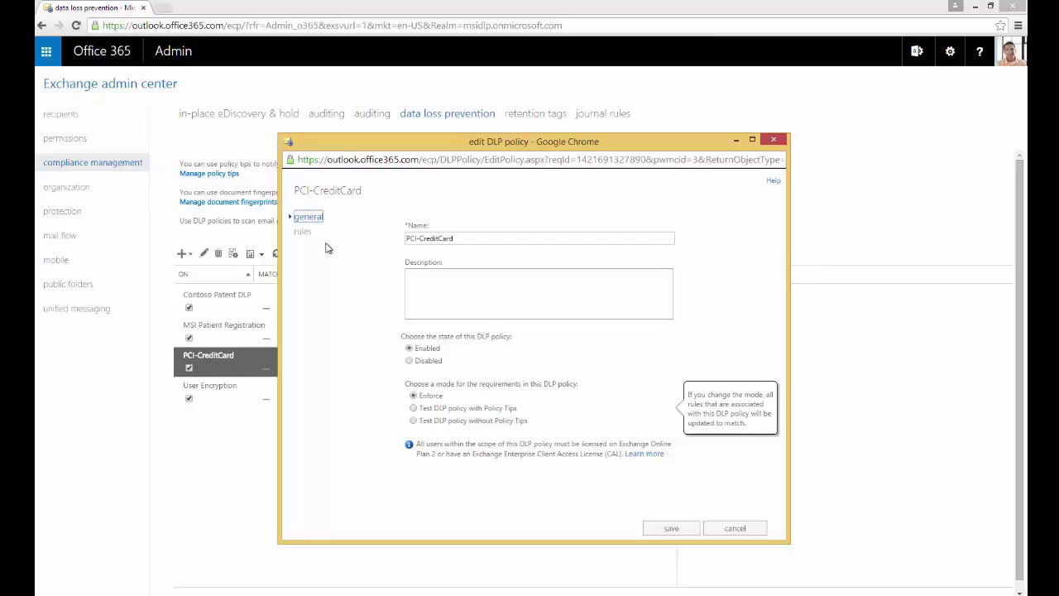
Open the policy's rule for external recipient credit cards and enlarge its window to review the conditions and actions.
left_click(303, 233)
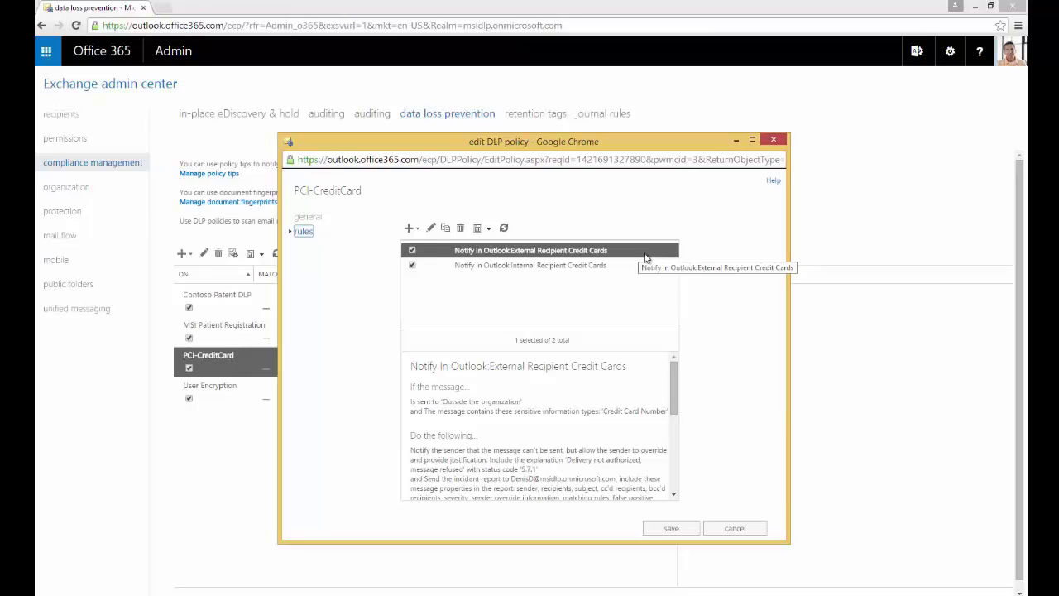
left_click(432, 231)
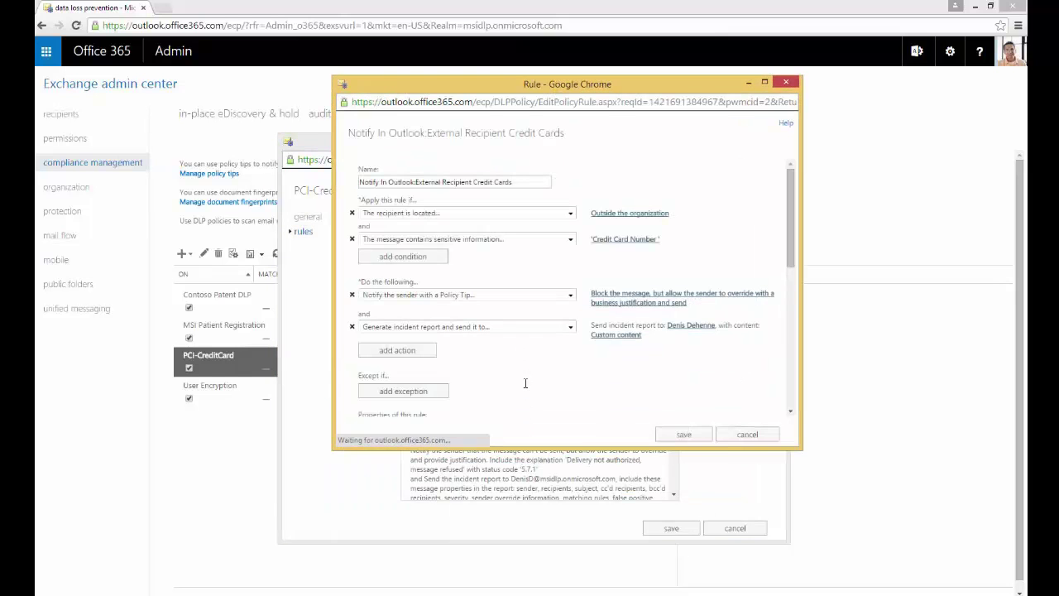
left_click_drag(531, 449, 533, 569)
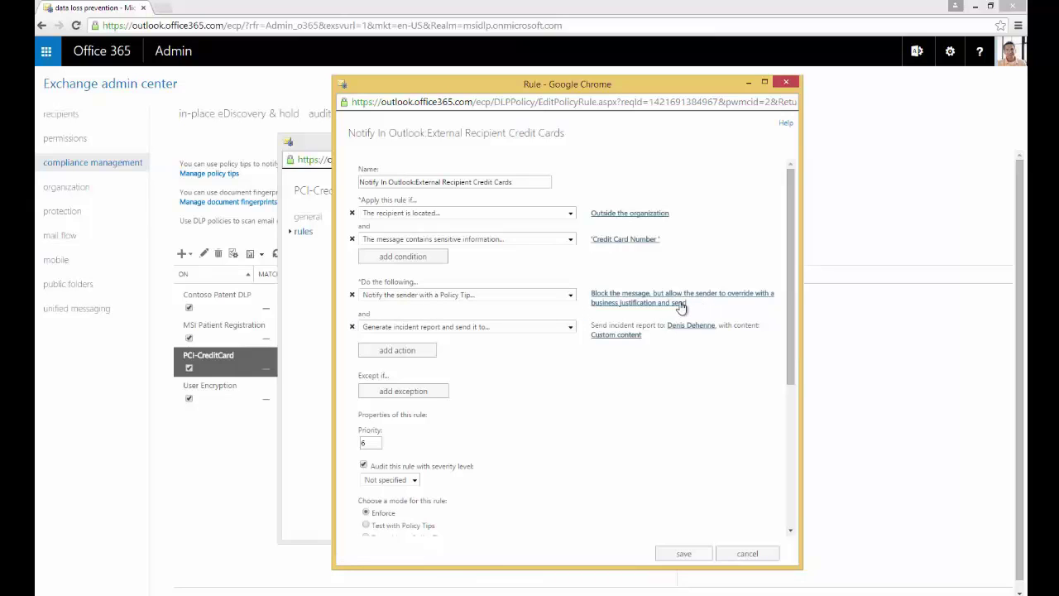
View the blocking choices for the rule's sender Policy Tip, and close the rule and policy without saving.
left_click(676, 304)
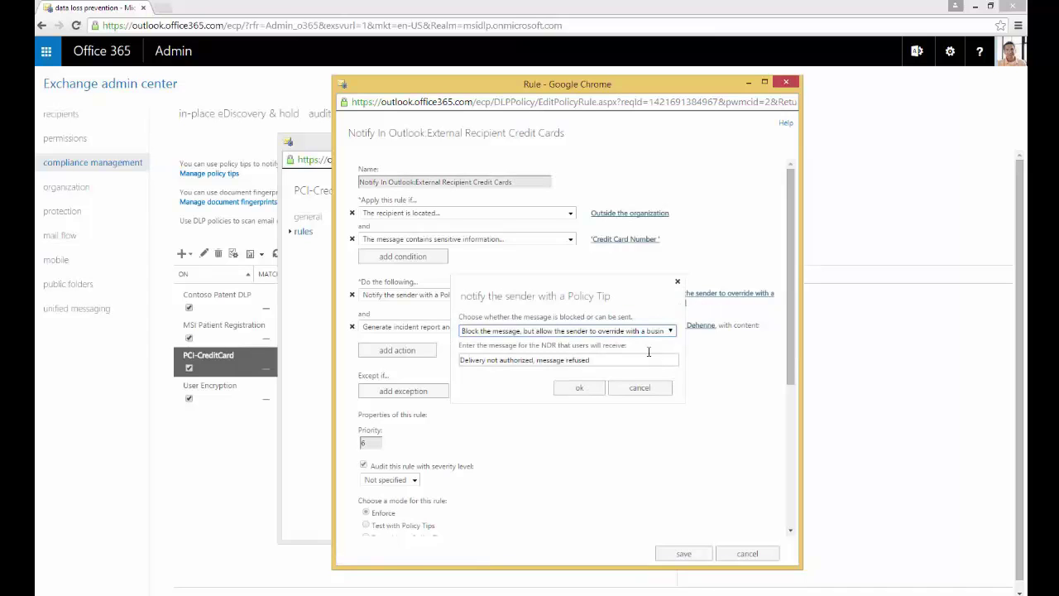
left_click(672, 331)
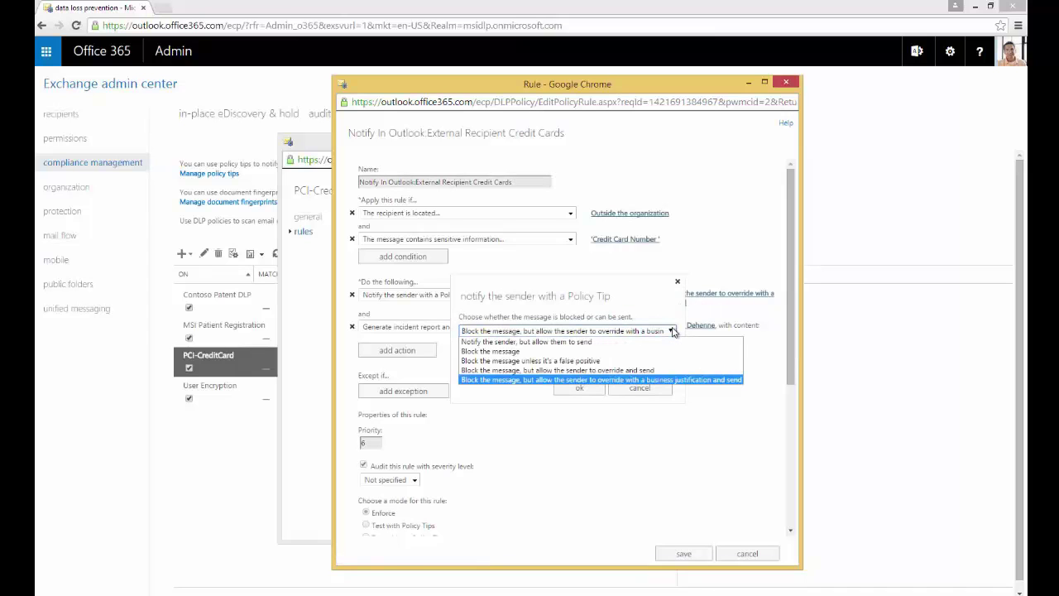
left_click(673, 331)
left_click(677, 282)
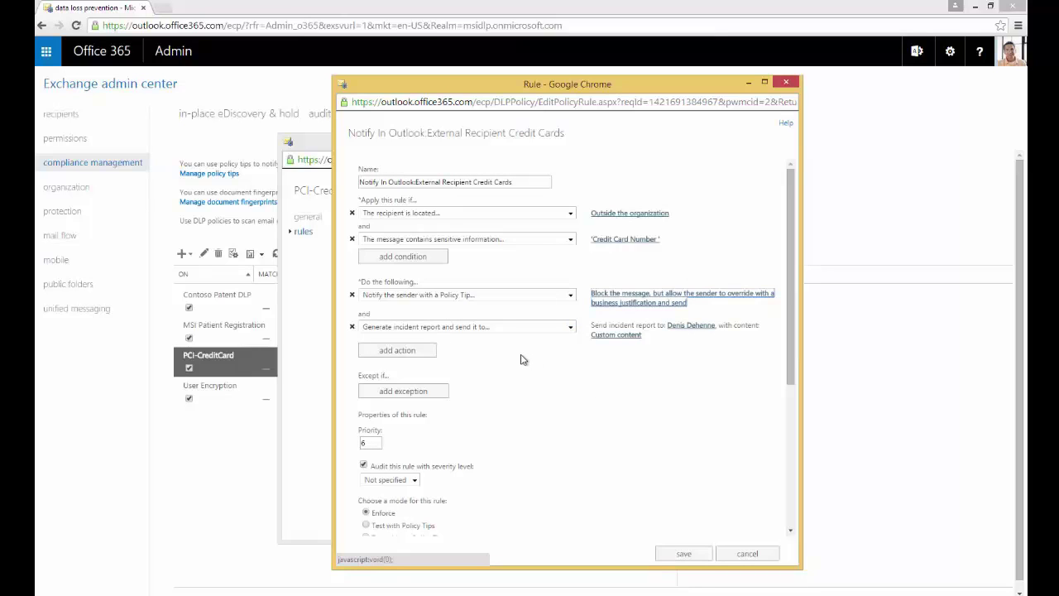
left_click(762, 553)
left_click(744, 530)
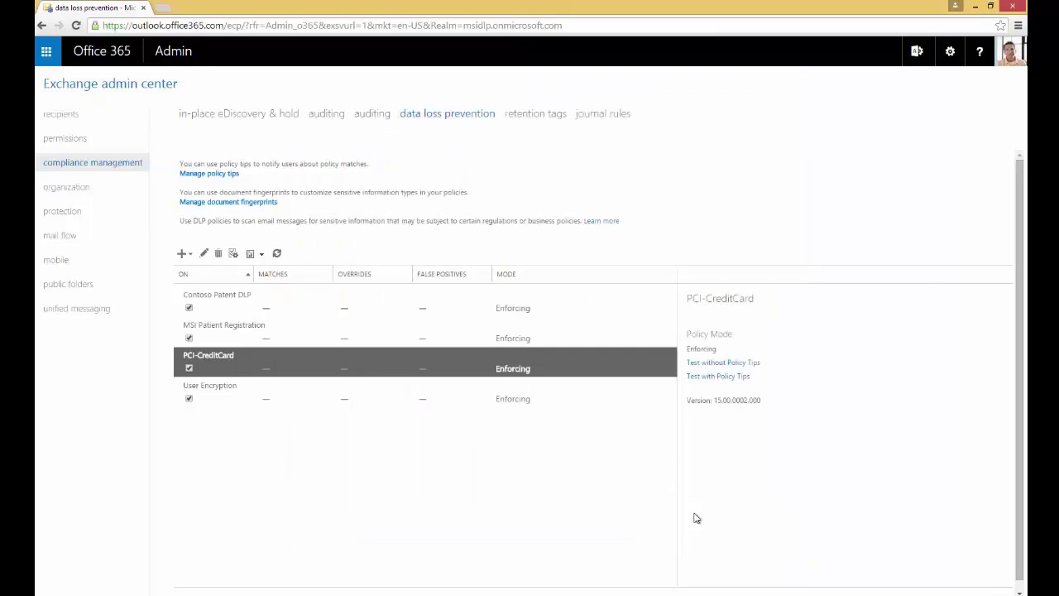
Switch to Outlook and start a new email to the intended recipient with the subject "card".
key("alt+Tab")
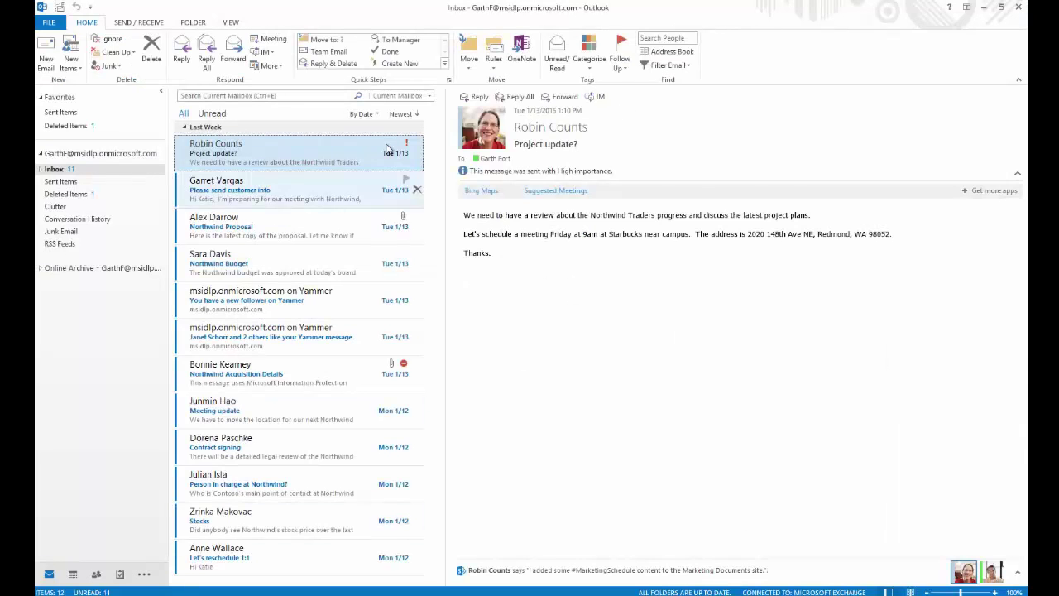
left_click(46, 61)
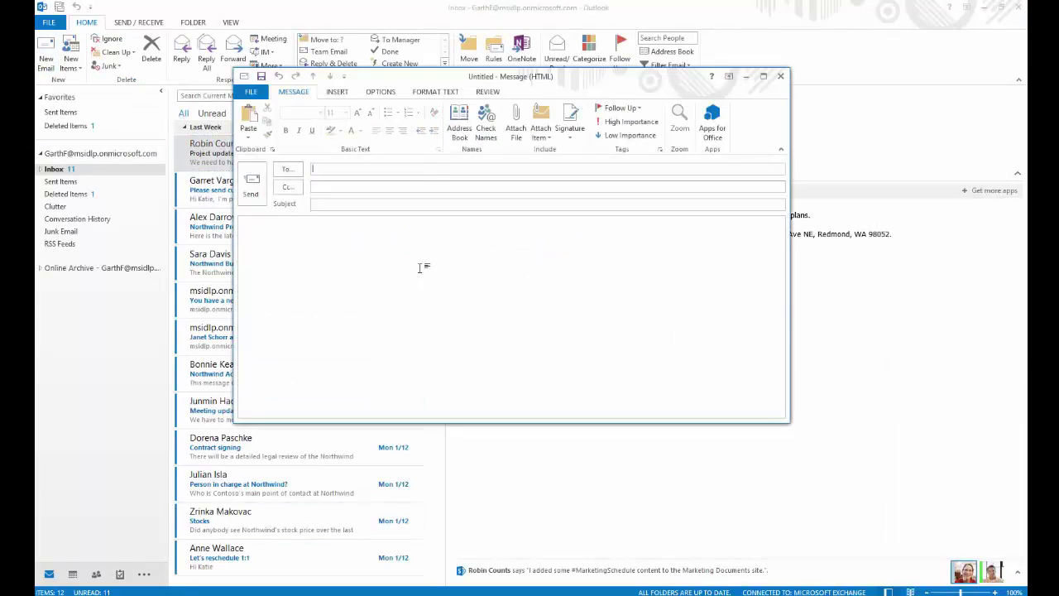
type("ka")
key("Tab")
key("Tab")
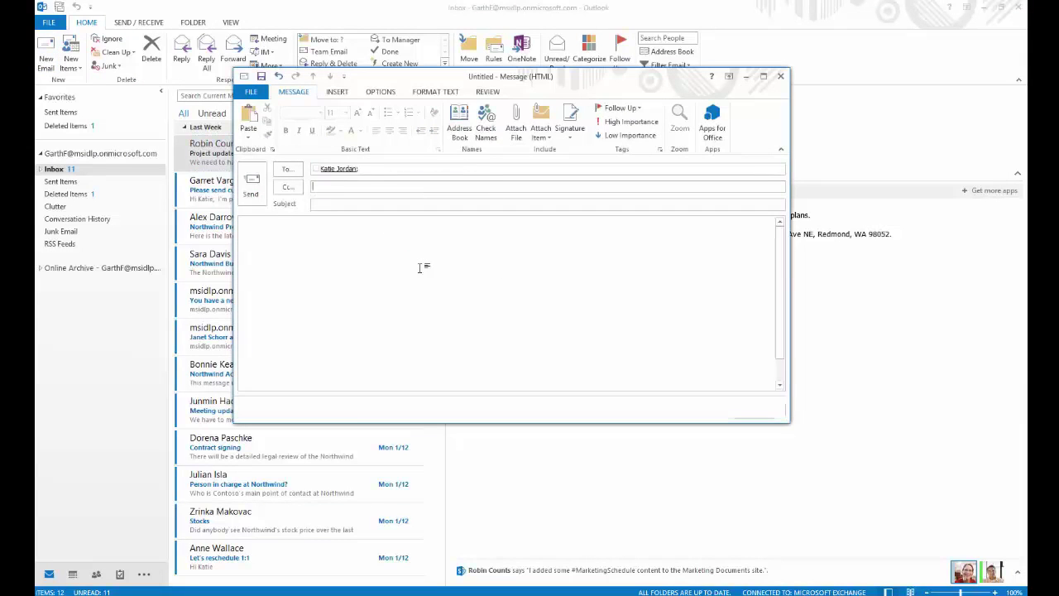
type("card")
key("Tab")
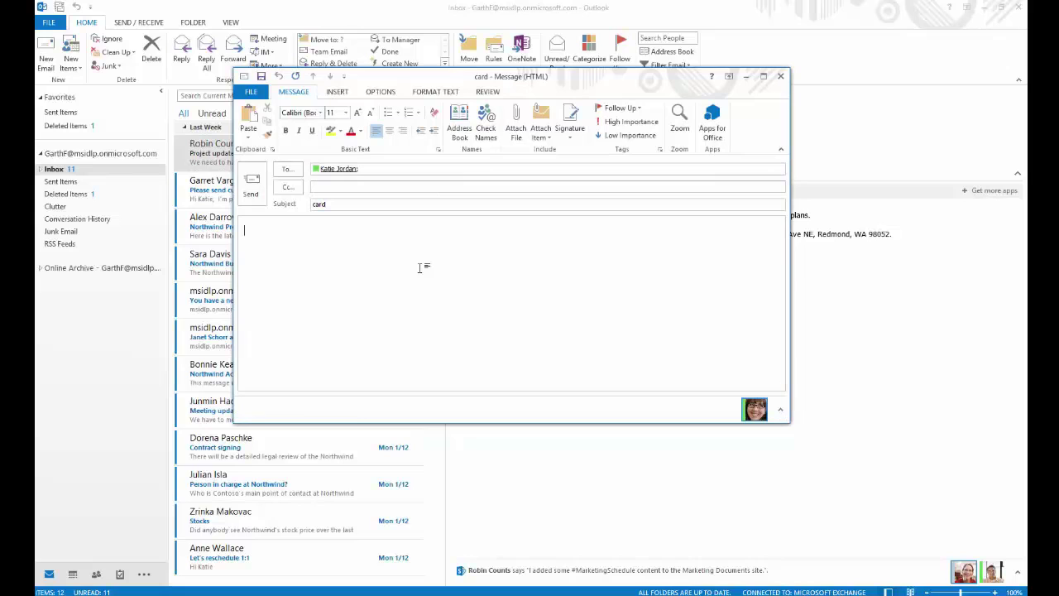
Enter a Visa card number and its expiry date in the message body to test the Policy Tip, and discard the draft.
type("Visa: 41")
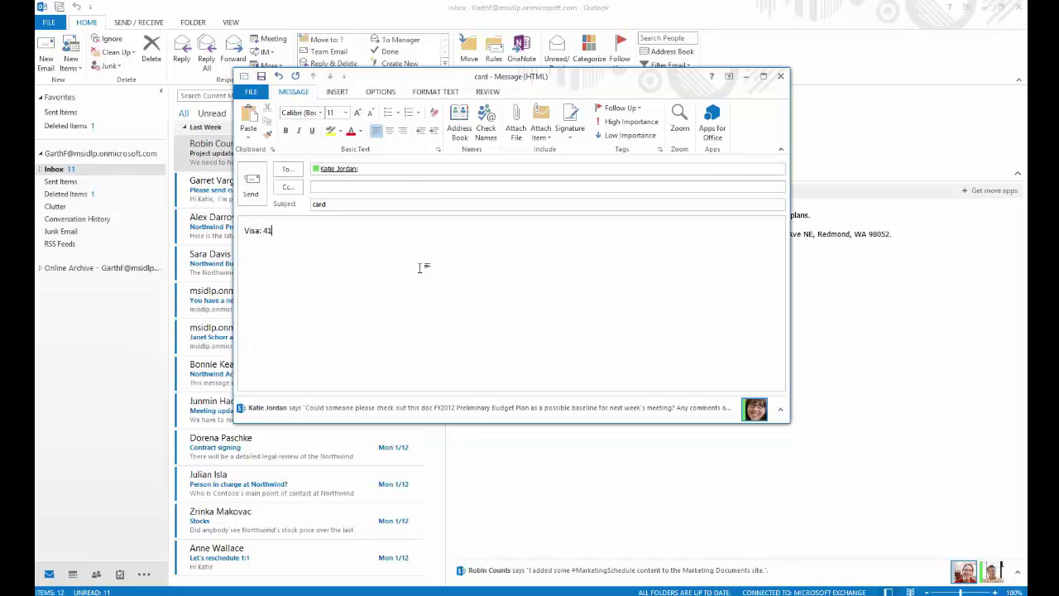
type("1111111111111")
type("1 ")
type("Exp: ")
type("5/2015")
key("Return")
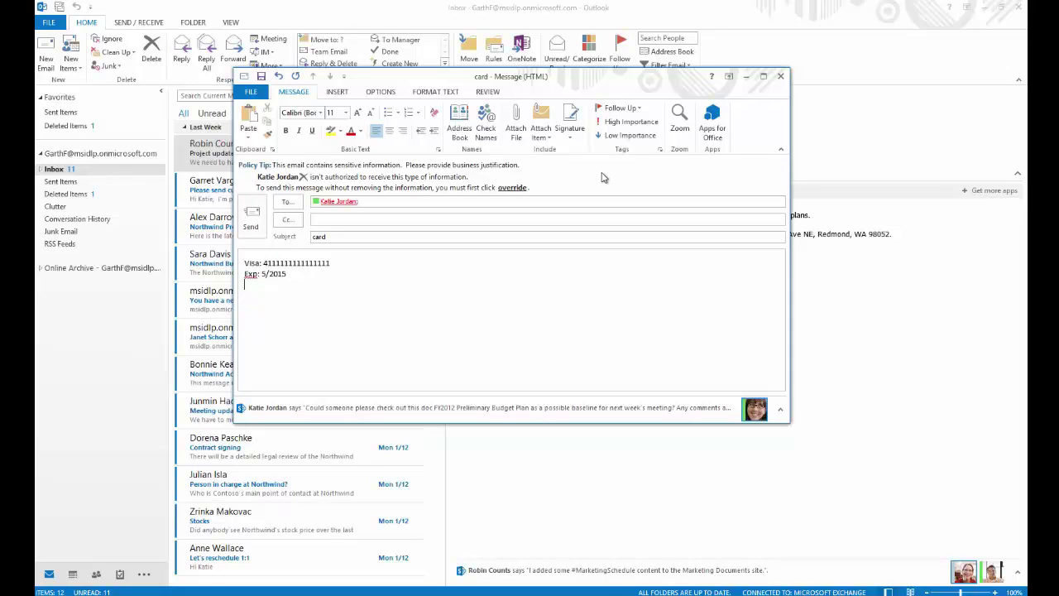
mouse_move(246, 169)
left_click(784, 79)
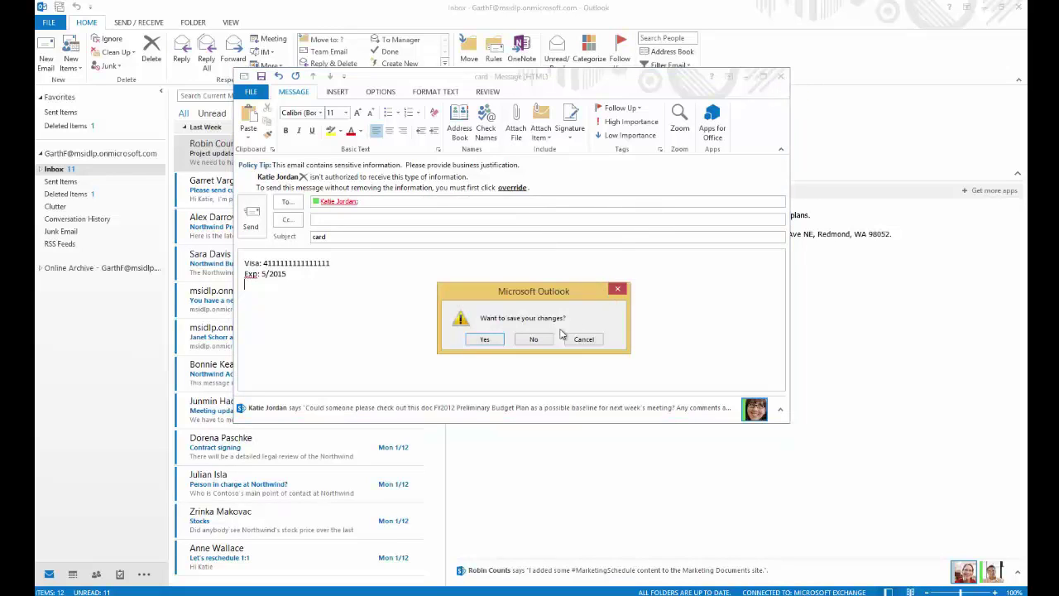
left_click(536, 340)
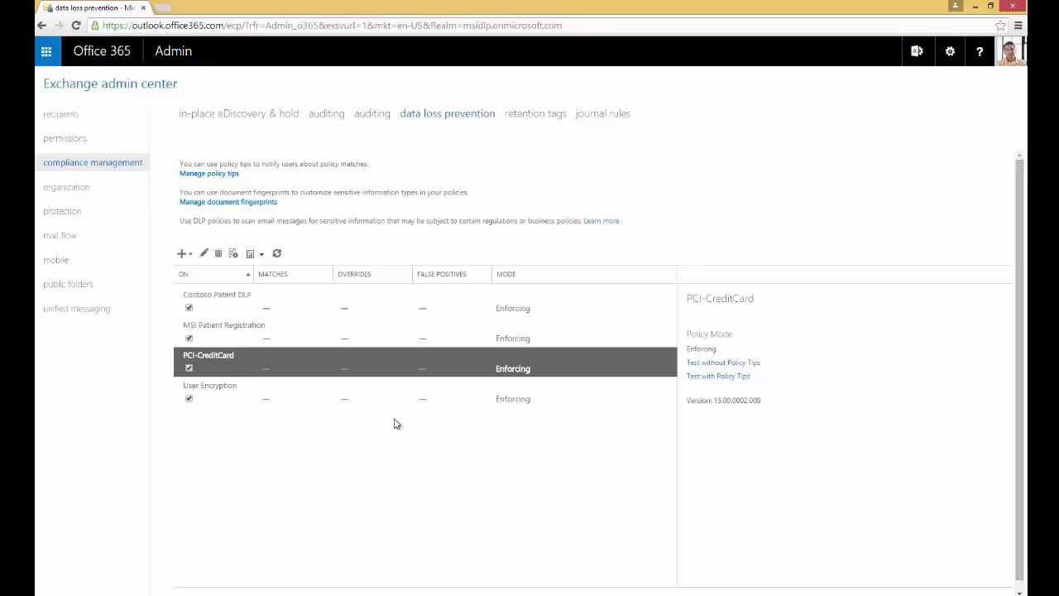
Switch to the Exchange admin center and view the document fingerprints available for DLP policies.
left_click(251, 205)
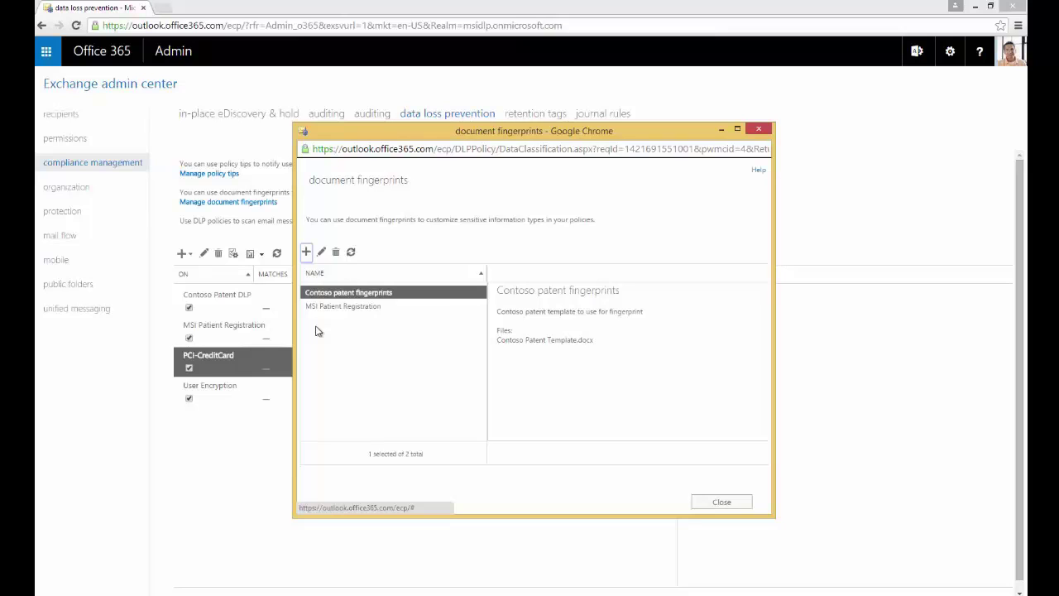
left_click(728, 504)
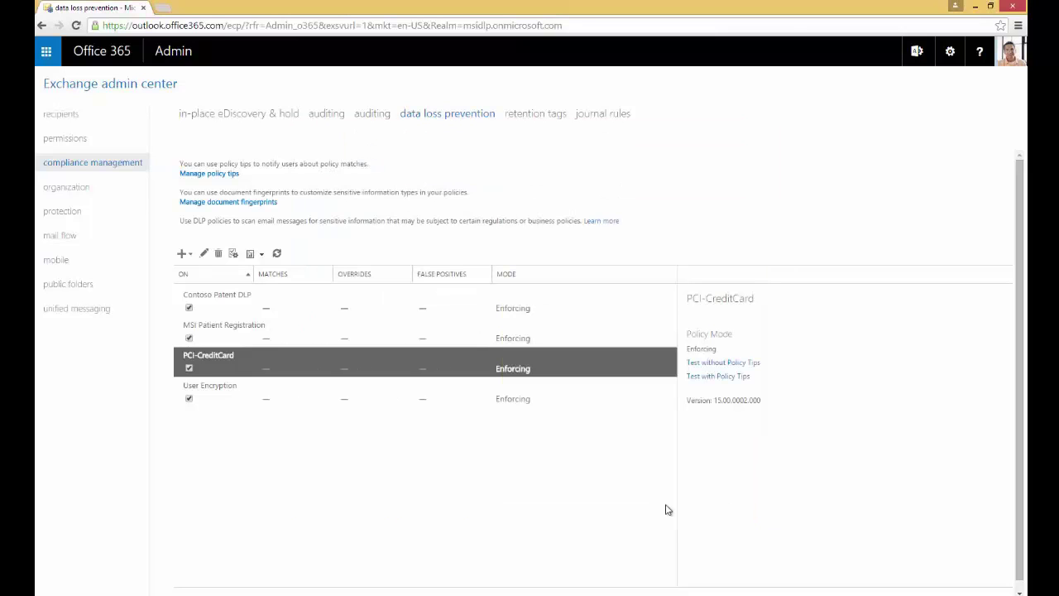
Switch to Outlook and start a new email to the same recipient with the subject "form".
key("alt+Tab")
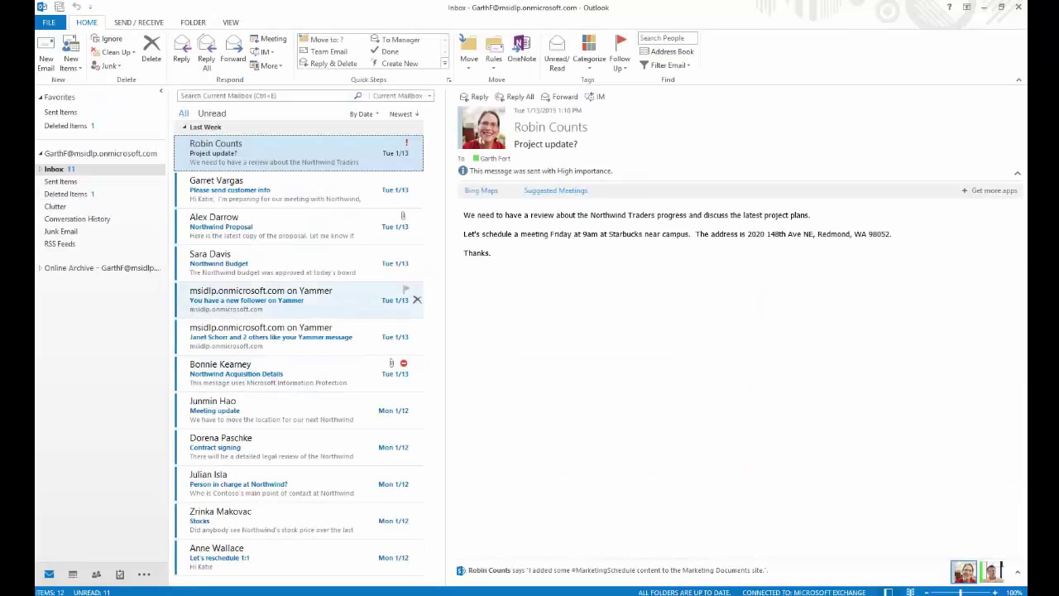
left_click(53, 54)
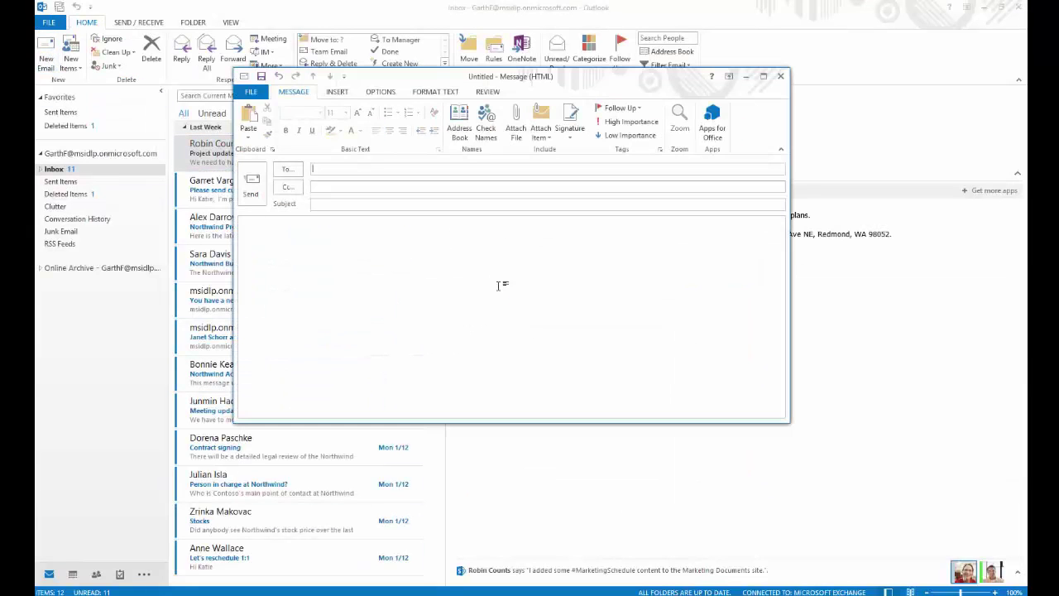
type("kat")
key("Return")
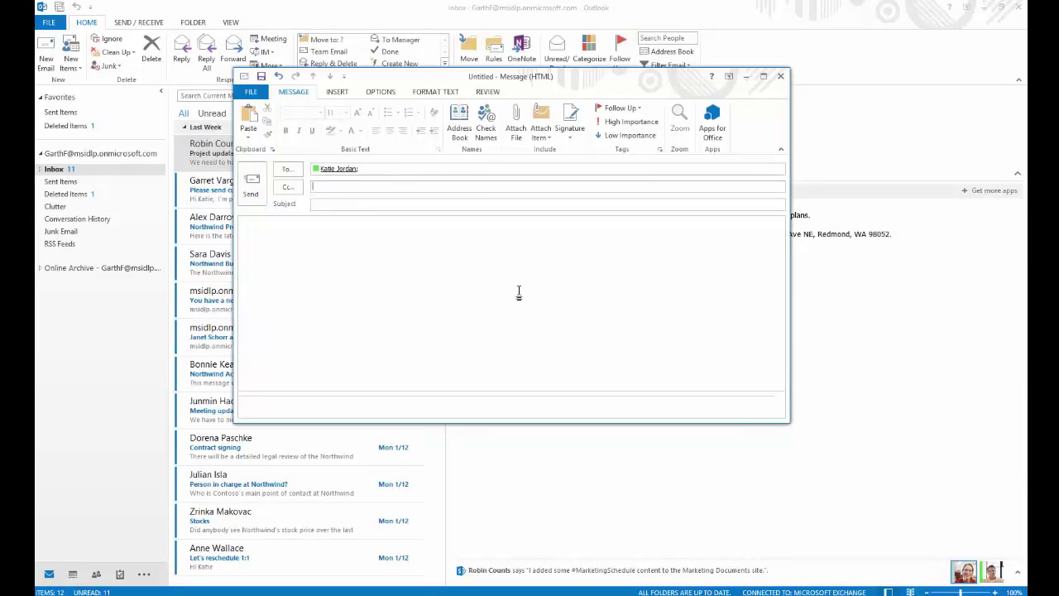
key("Tab")
key("Tab")
type("Intake")
key("Tab")
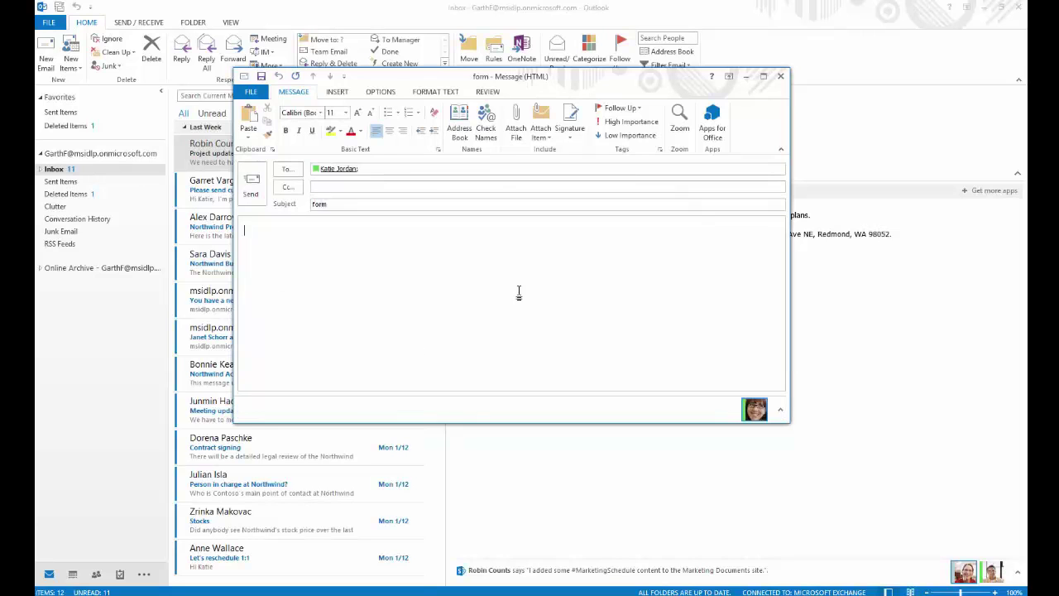
Attach PatientRegistrationTemplate_Completed.docx to the email and check the resulting Policy Tip.
left_click(515, 120)
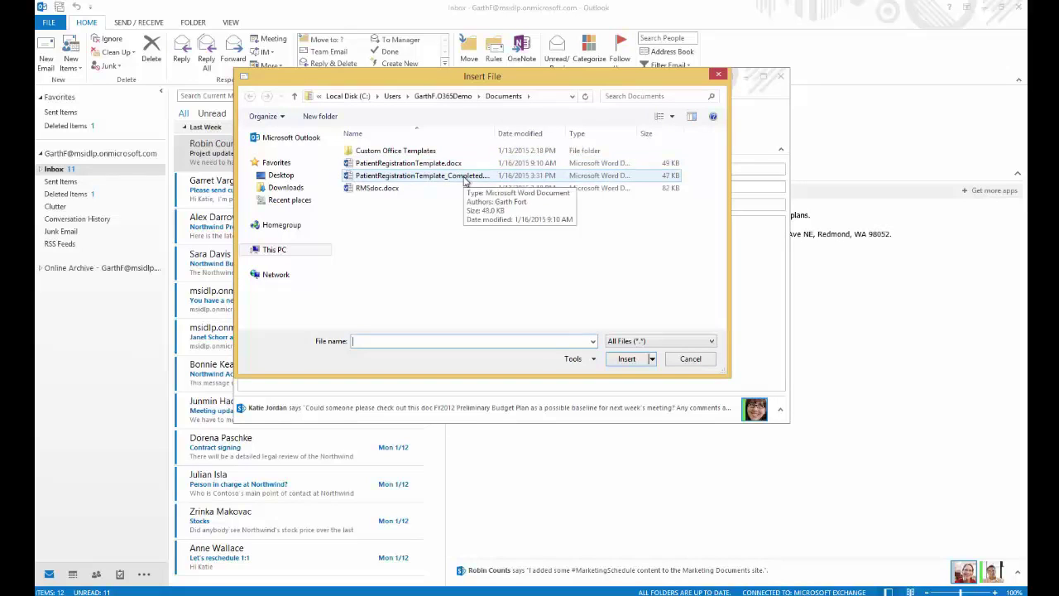
left_click(464, 178)
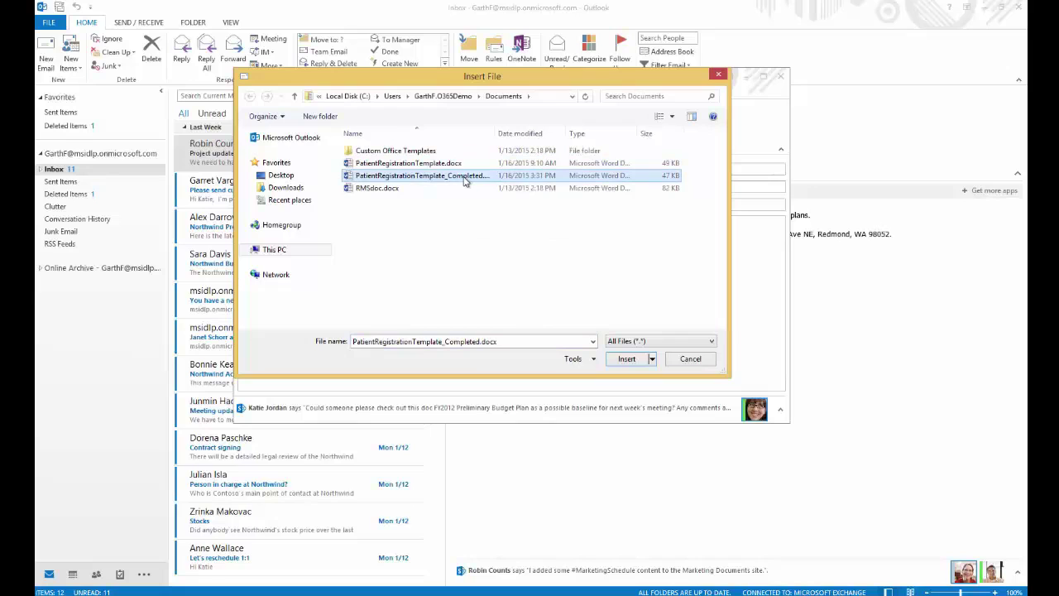
double_click(351, 177)
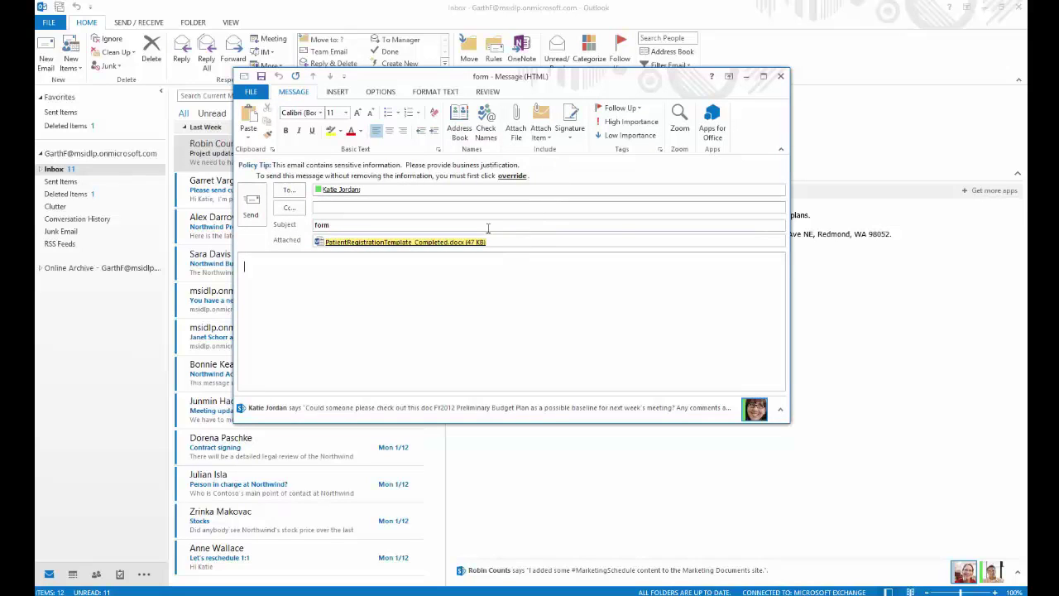
left_click(258, 168)
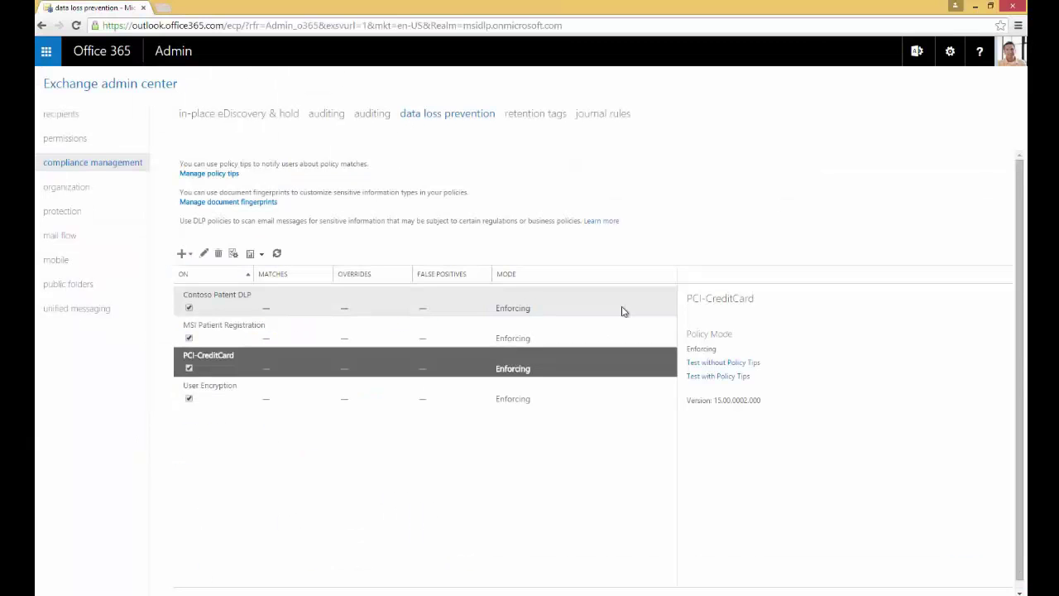
Switch to the Exchange admin center and open the User Encryption DLP policy for editing, enlarging its window.
left_click(296, 396)
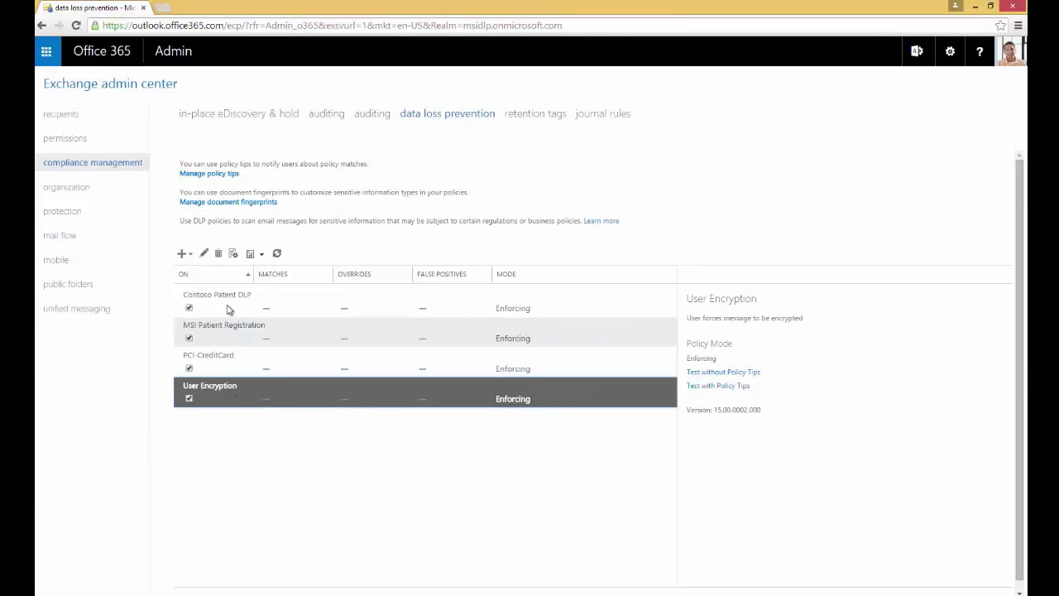
left_click(204, 254)
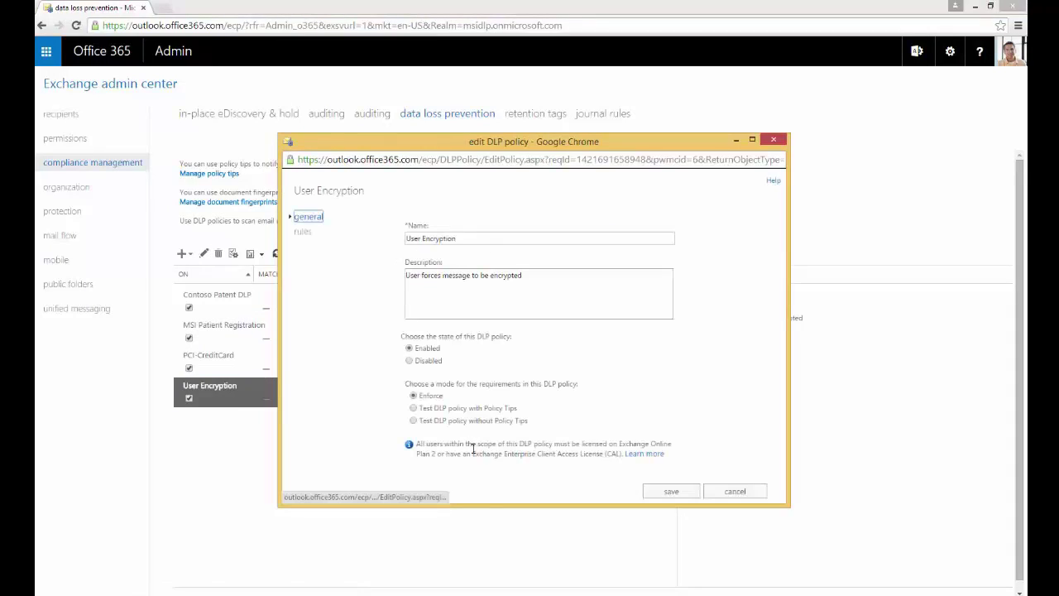
left_click_drag(480, 511, 480, 549)
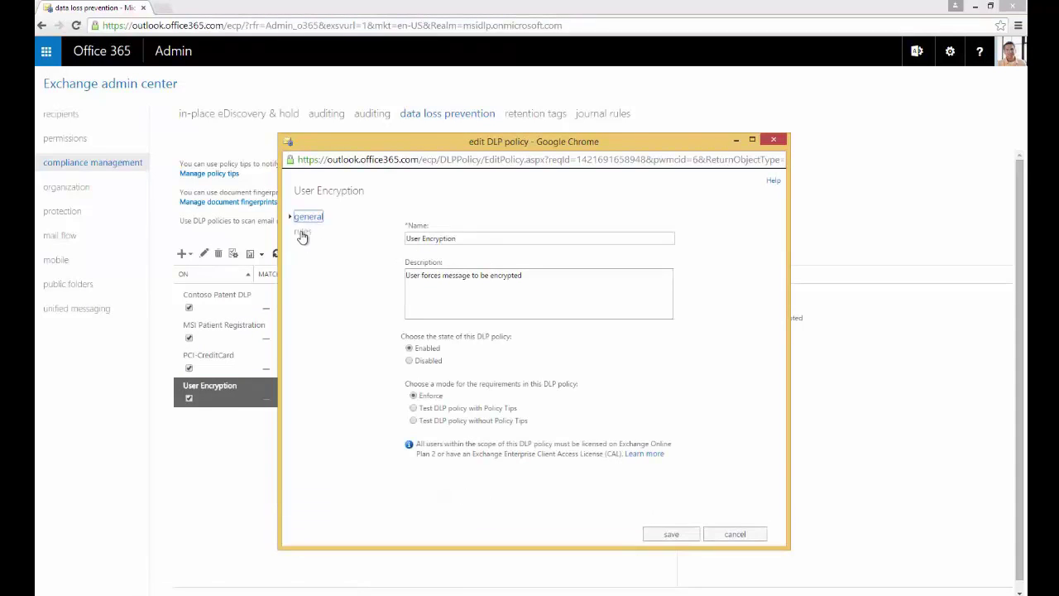
Review the conditions and actions of the User Encryption policy's rule, and close the policy without saving.
left_click(303, 231)
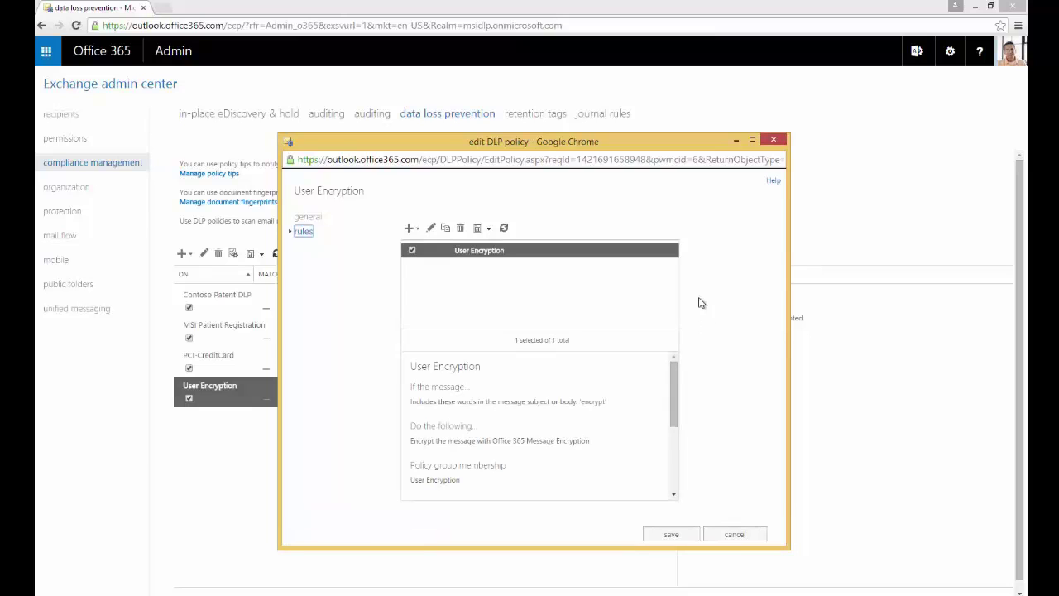
left_click(674, 396)
left_click_drag(675, 396, 674, 402)
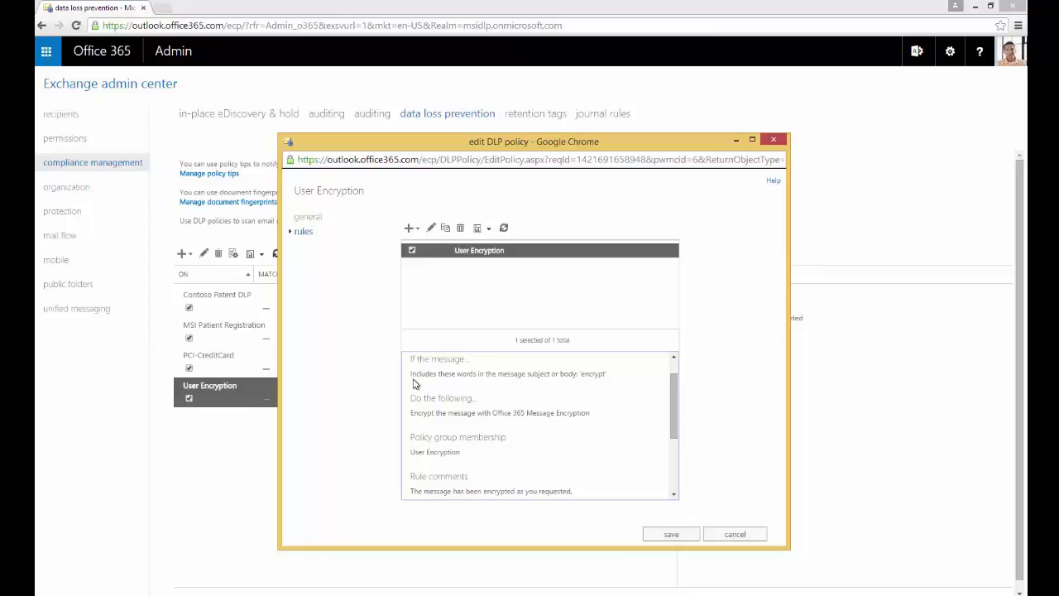
left_click_drag(411, 373, 616, 379)
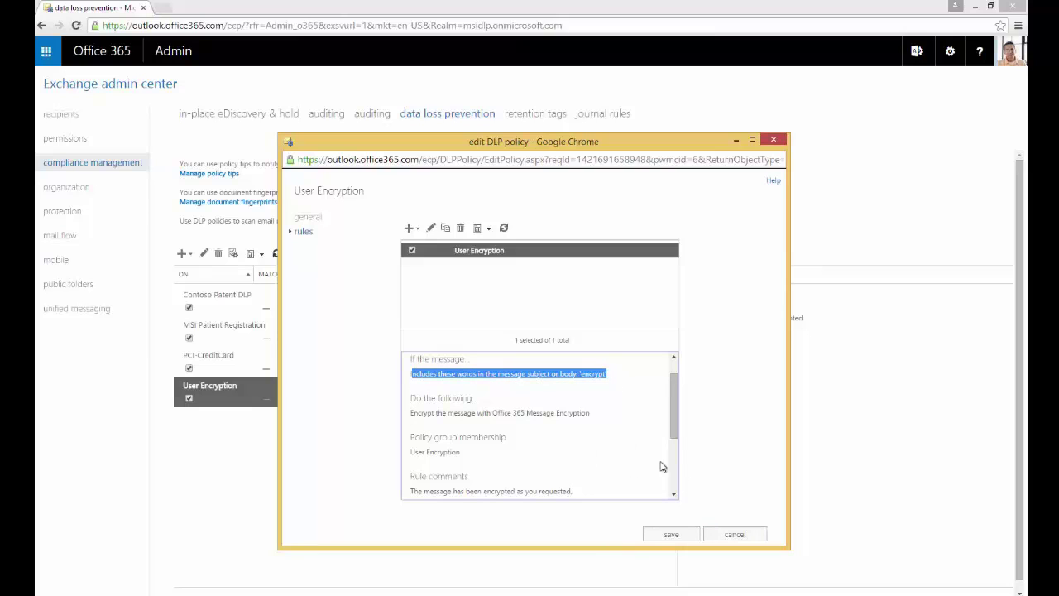
left_click(737, 535)
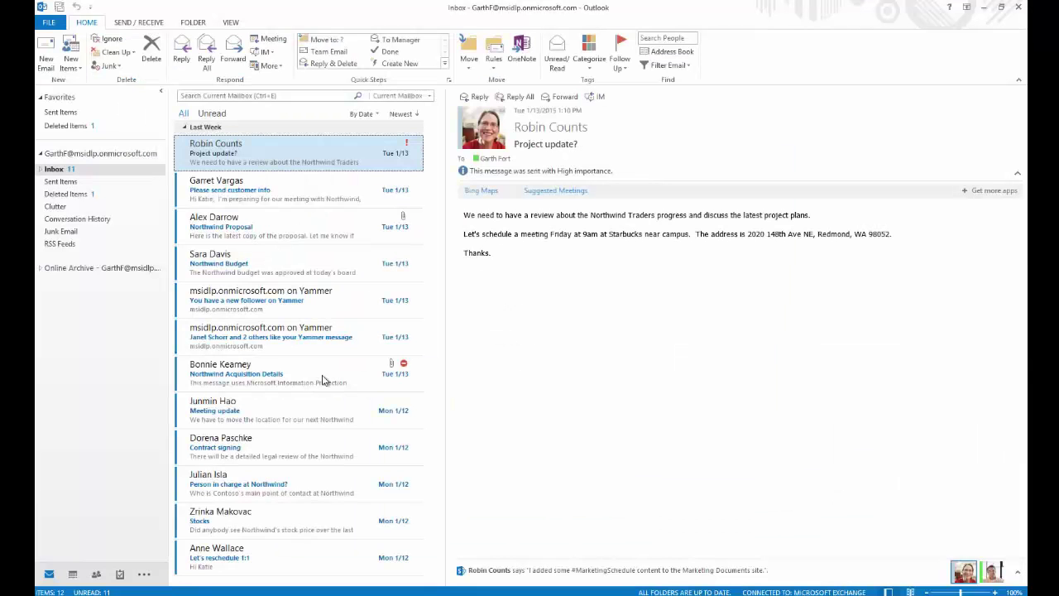
Switch to Outlook and start a new email to the same recipient with the subject "secure encrypt".
left_click(46, 55)
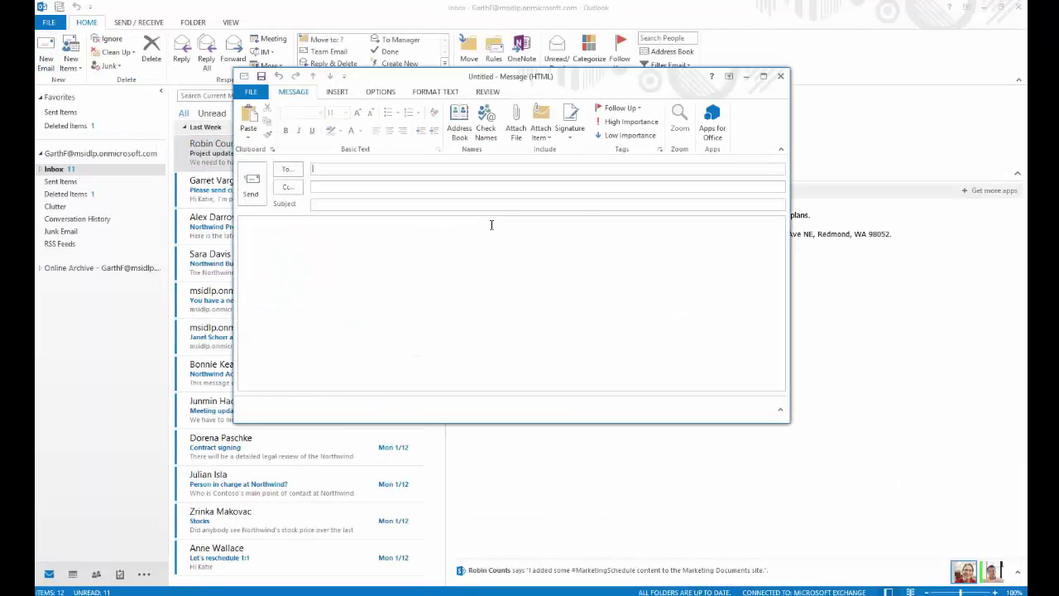
type("kat")
key("Return")
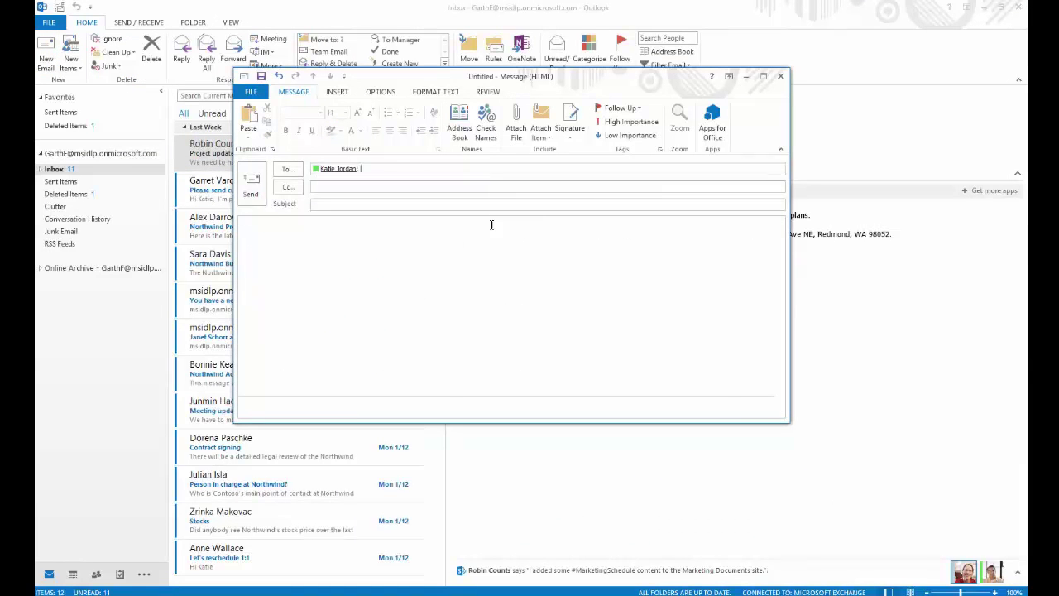
key("Tab")
key("Tab")
type("secure encryp")
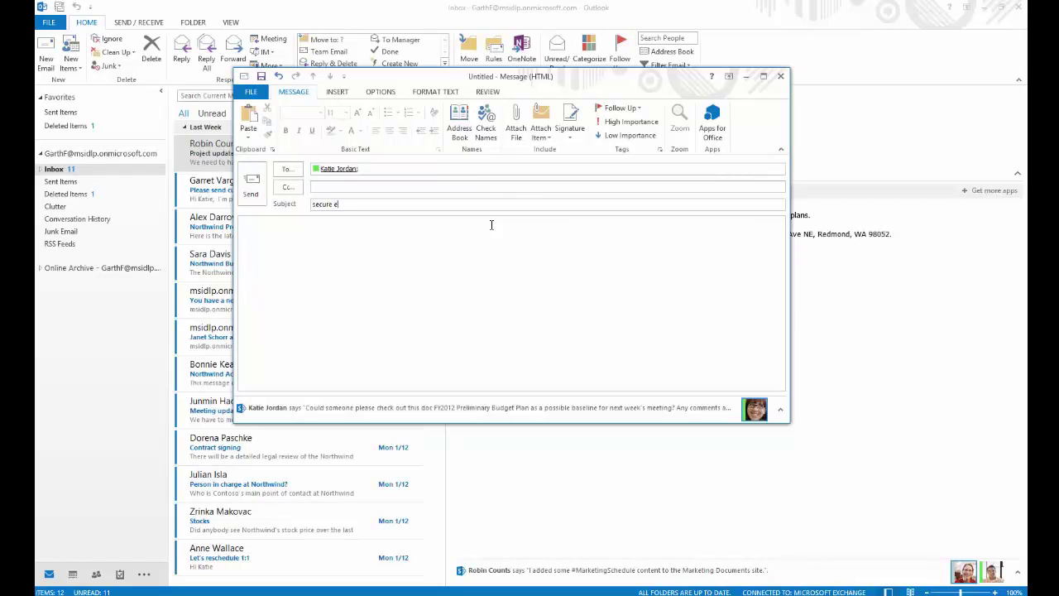
Write "Sensitive information" as the message body and send the email.
key("Tab")
type("Sensitive in")
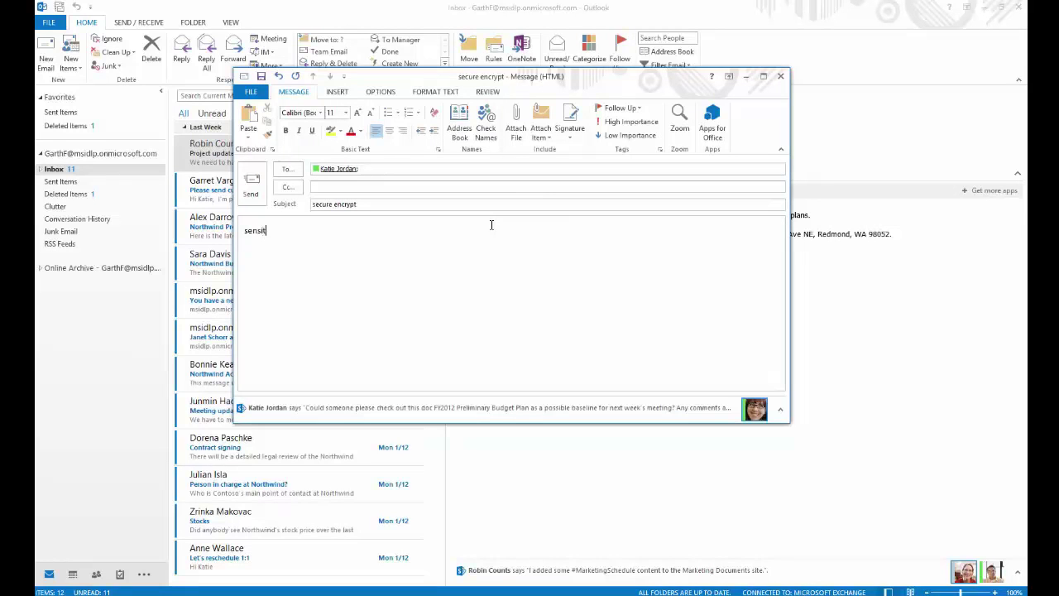
type("formation")
left_click(348, 204)
double_click(348, 203)
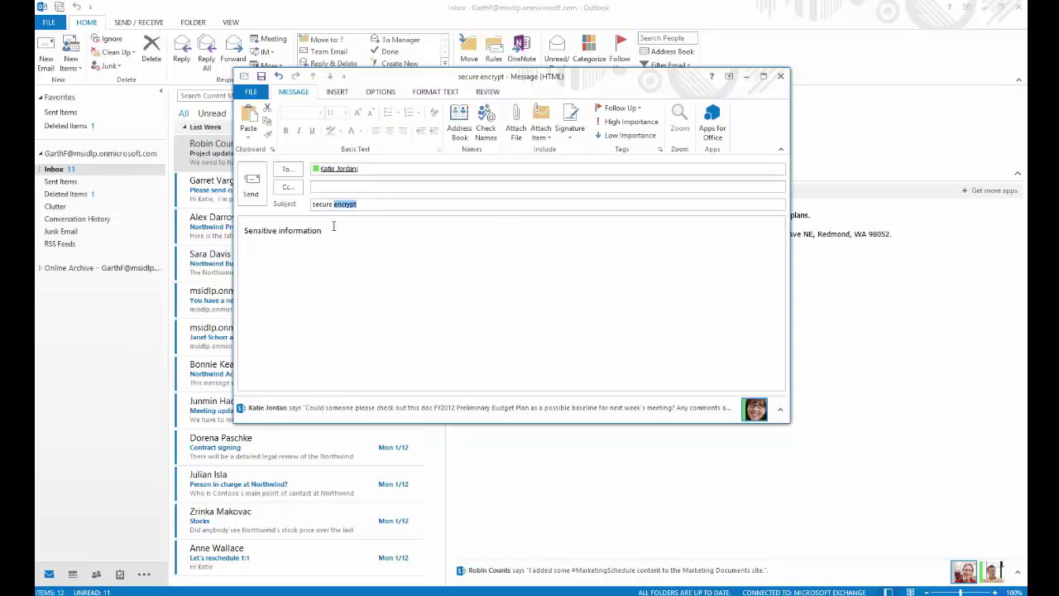
left_click(249, 192)
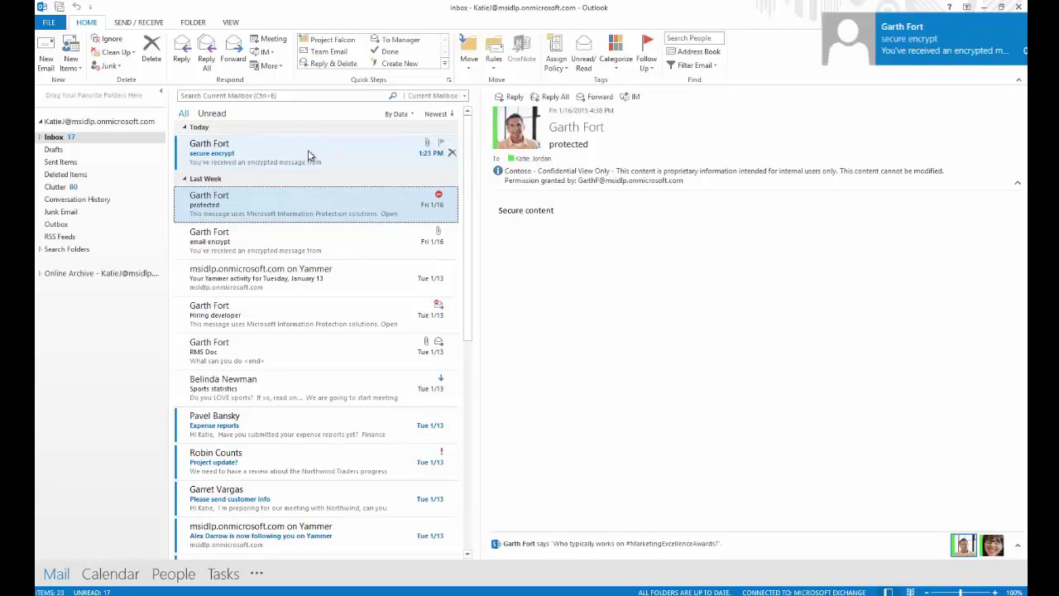
In the recipient's mailbox, read the "secure encrypt" email's viewing instructions and open its message.html attachment.
left_click(309, 152)
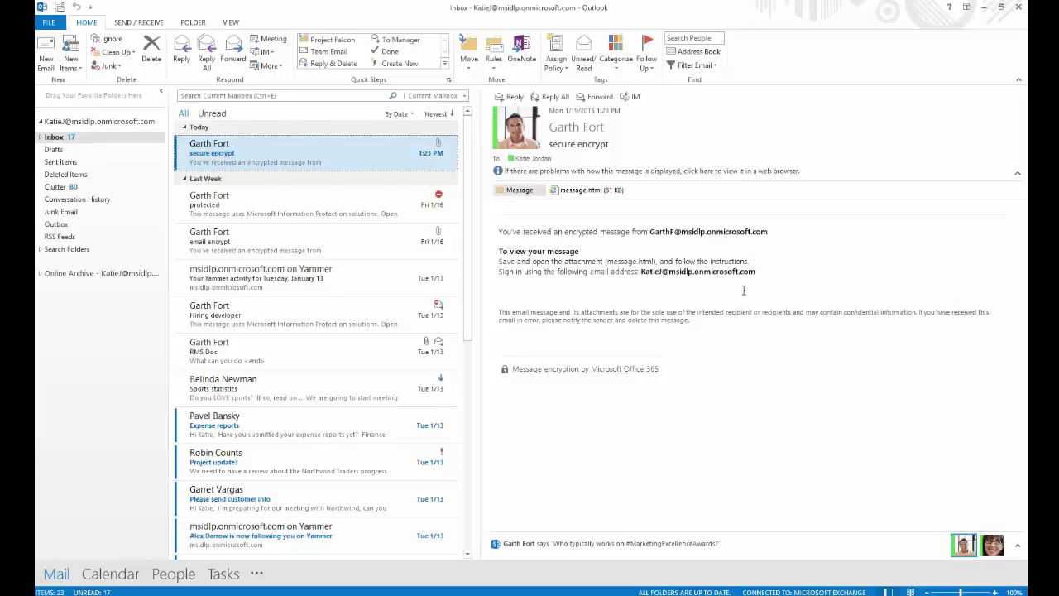
left_click_drag(641, 272, 767, 280)
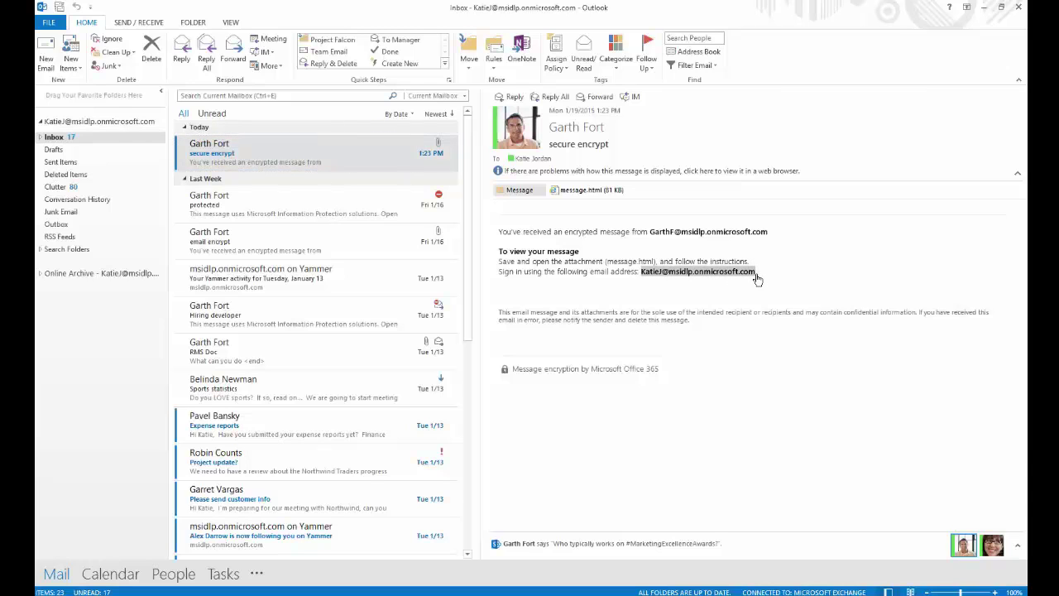
left_click(849, 271)
double_click(593, 193)
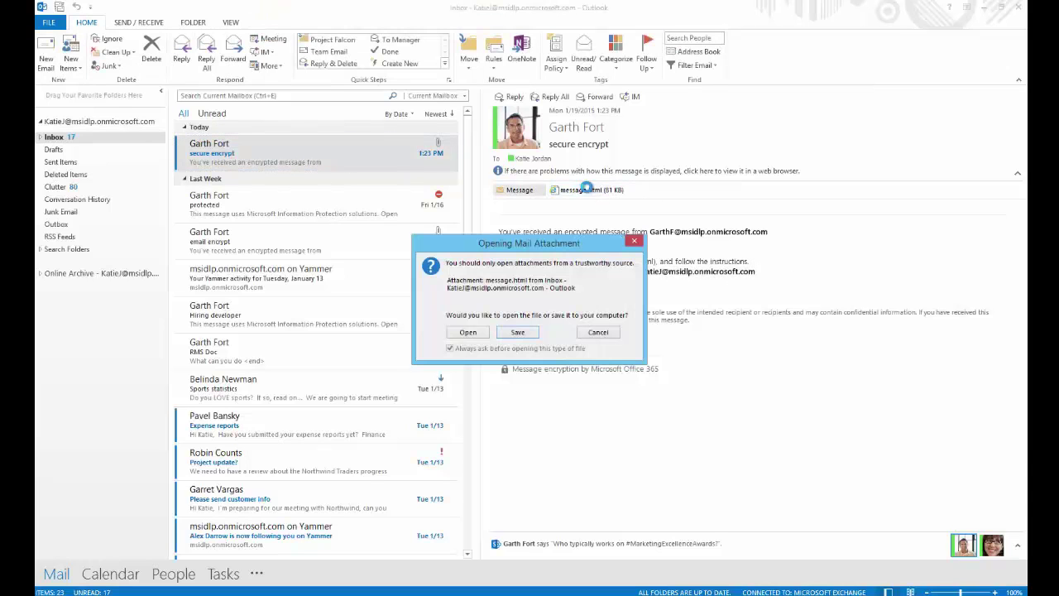
left_click(475, 333)
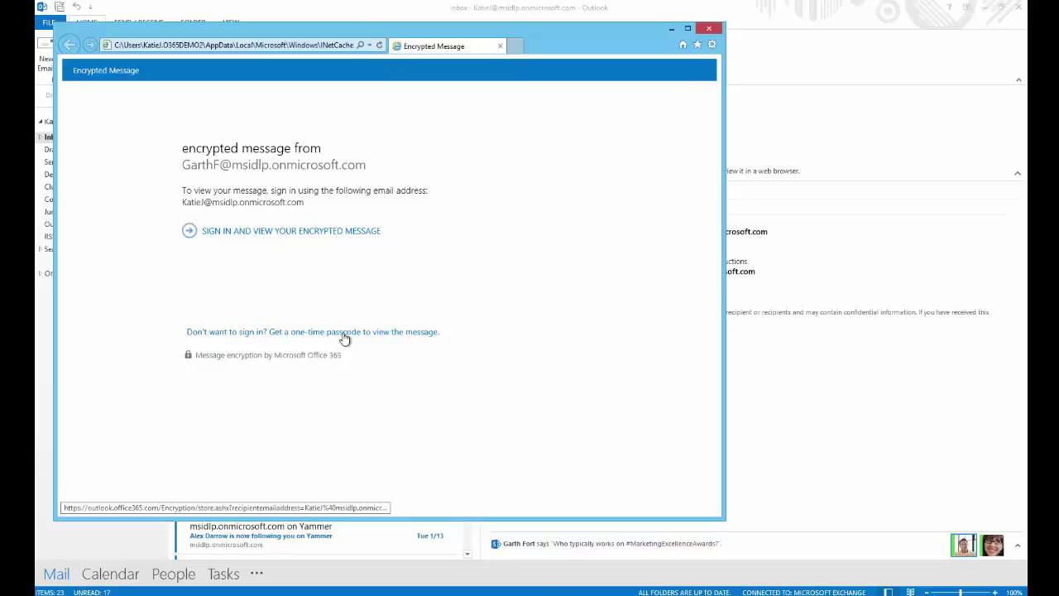
Sign in with the organizational account to view the encrypted message, entering the account password.
left_click(335, 232)
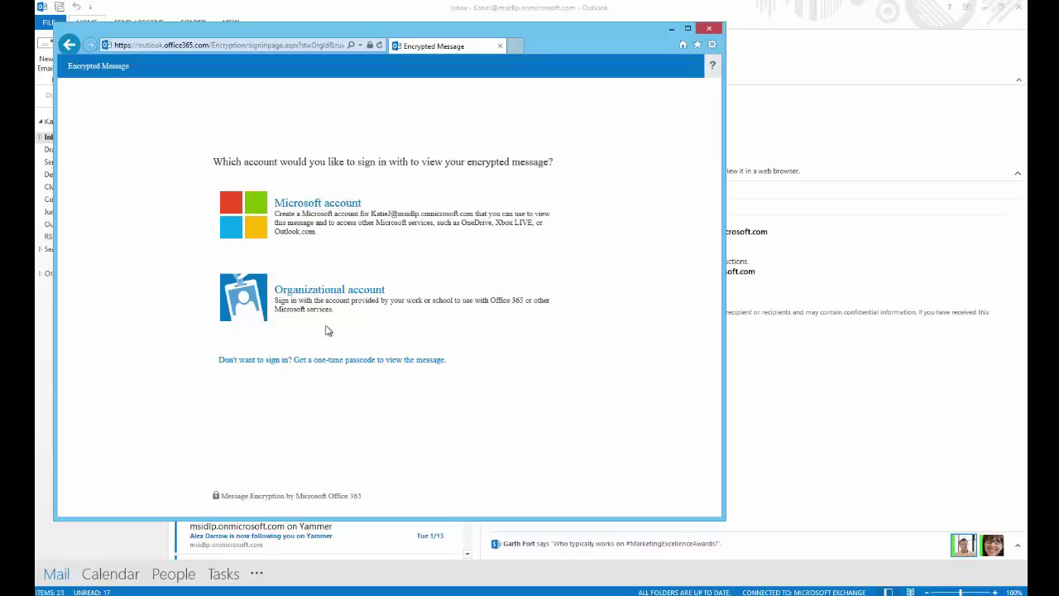
left_click(320, 294)
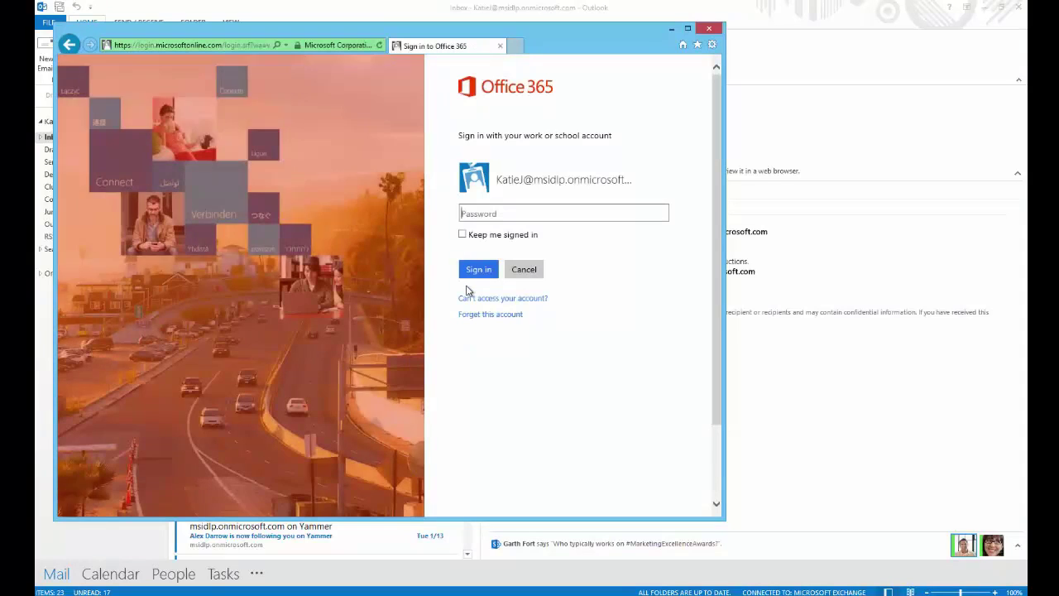
type("•••••••••")
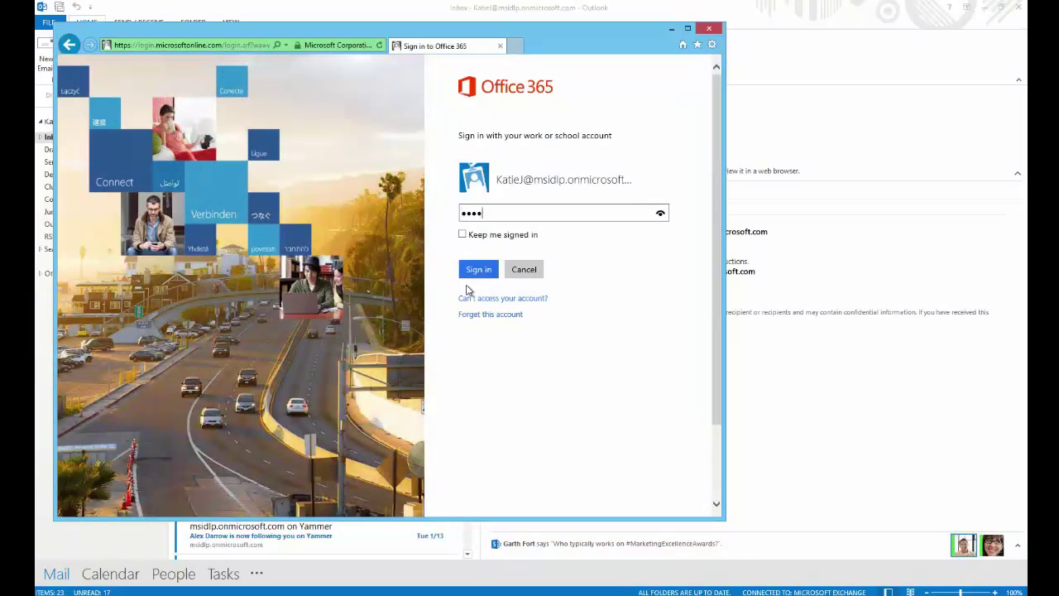
key("Return")
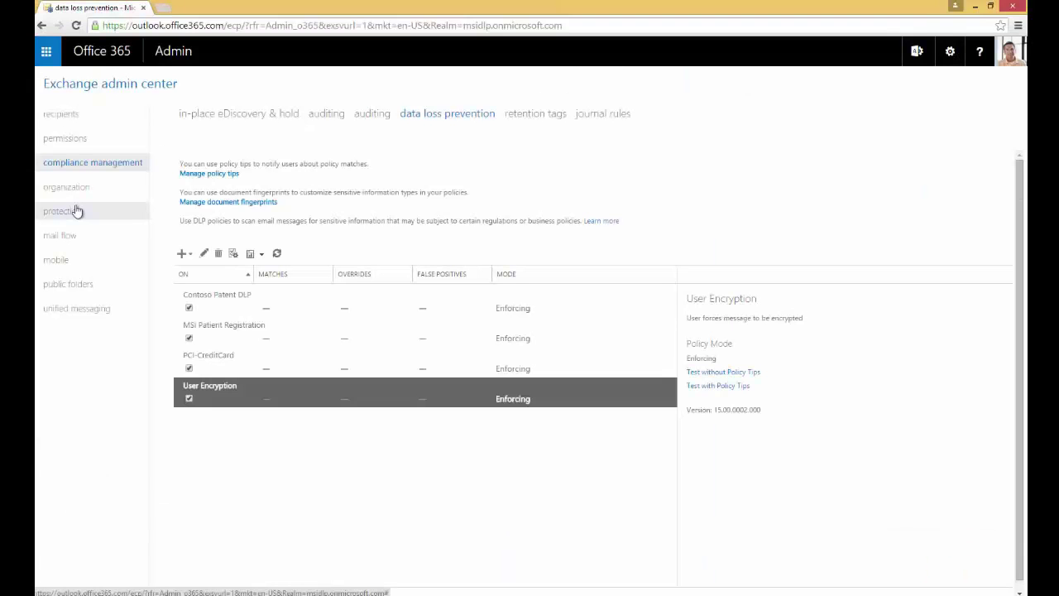
Switch to the Office 365 admin center and open the management page for the Rights Management service settings.
left_click(172, 51)
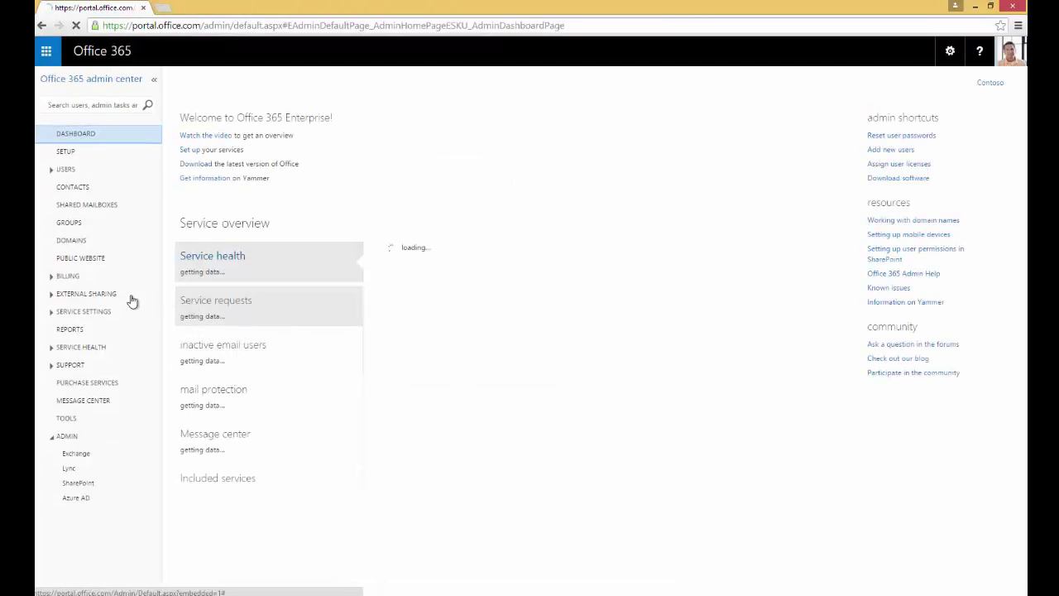
left_click(83, 311)
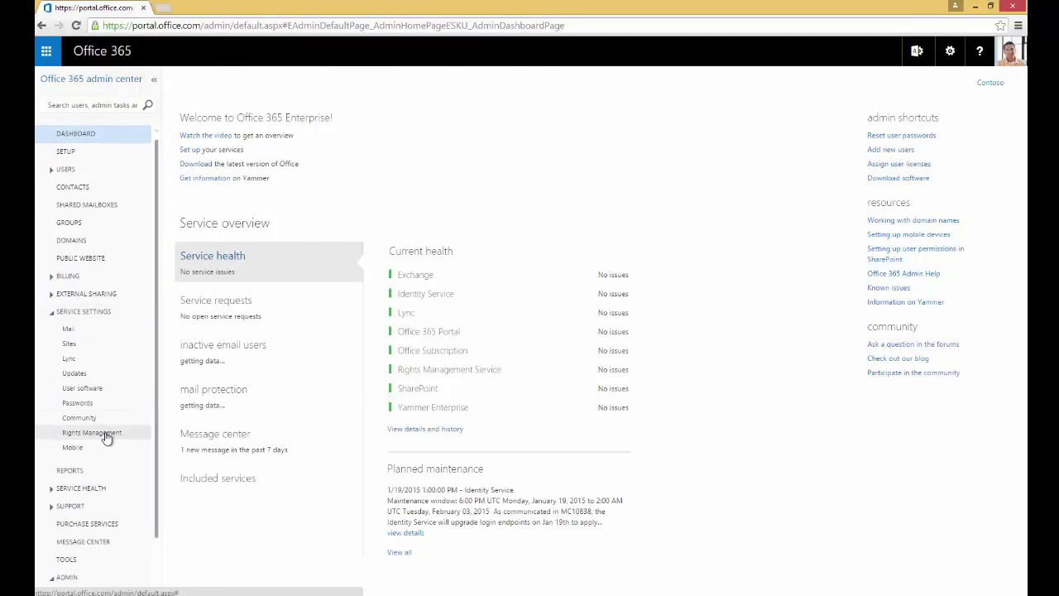
left_click(103, 432)
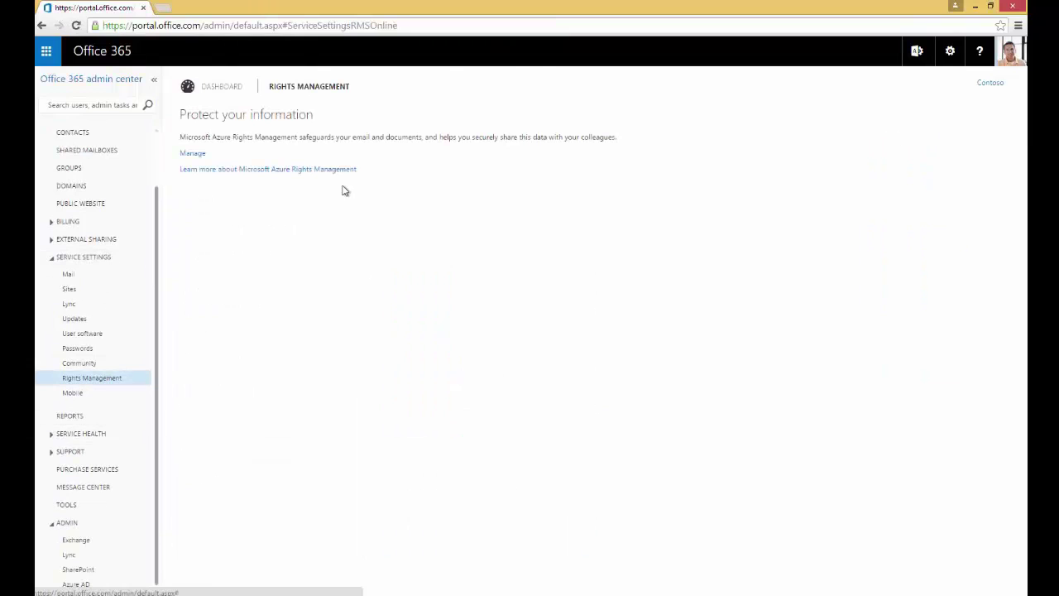
left_click(195, 154)
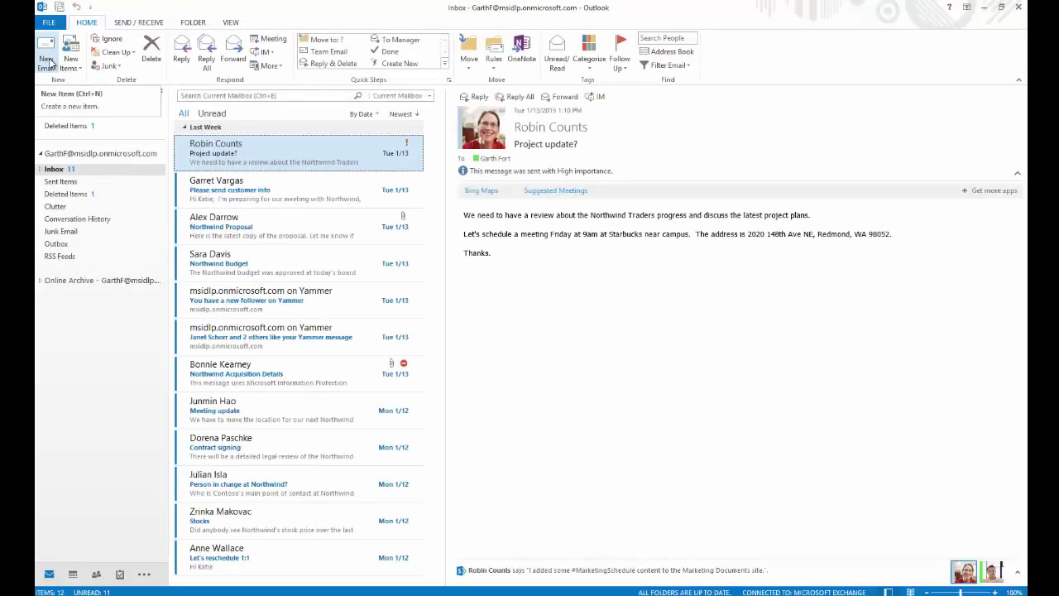
Switch to the sender's Outlook, start a new email and apply the Do Not Forward permission.
left_click(47, 61)
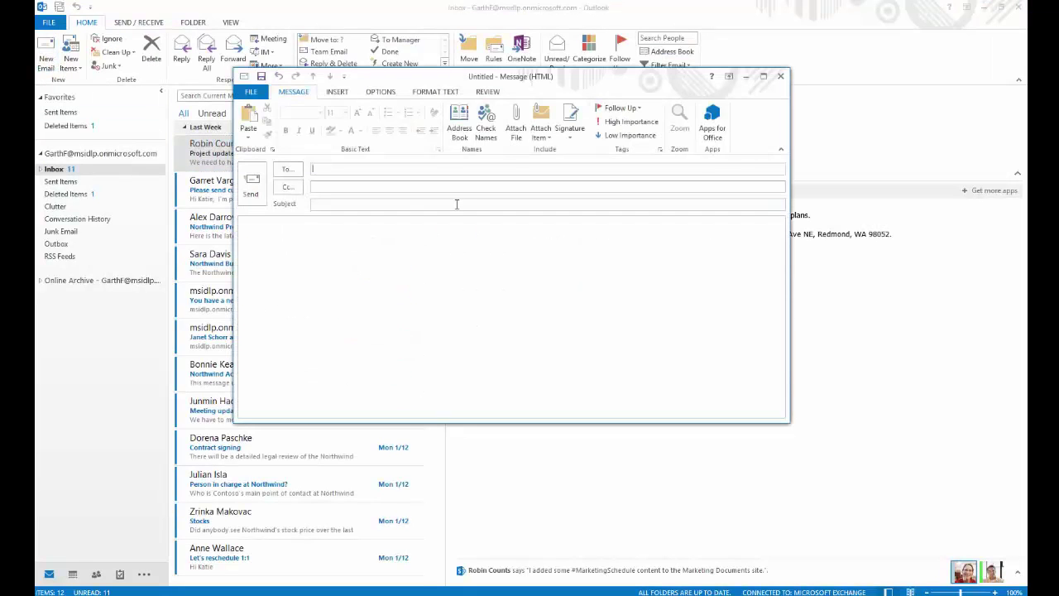
left_click(381, 93)
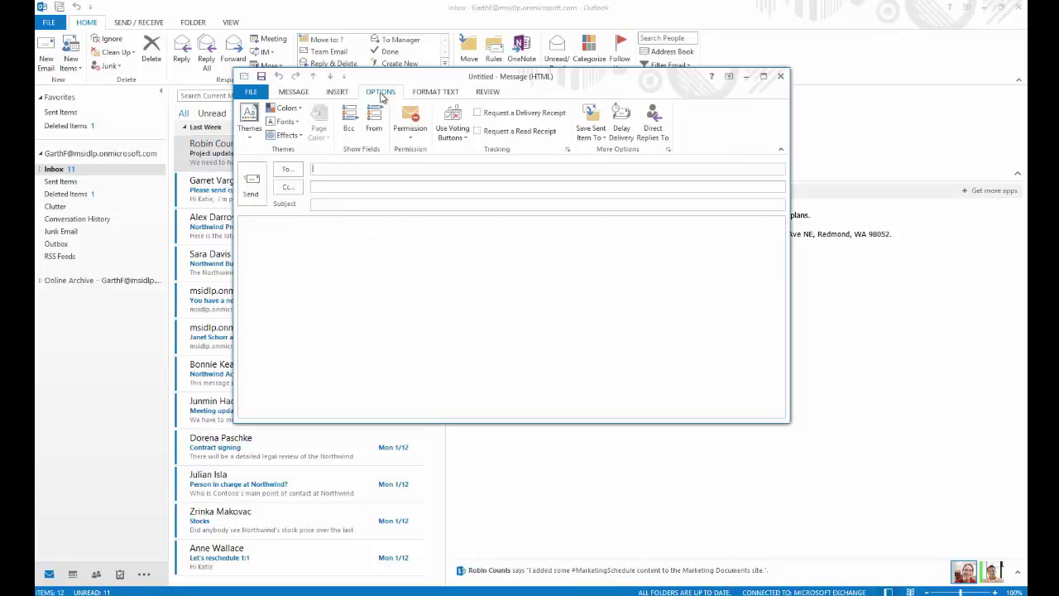
left_click(414, 137)
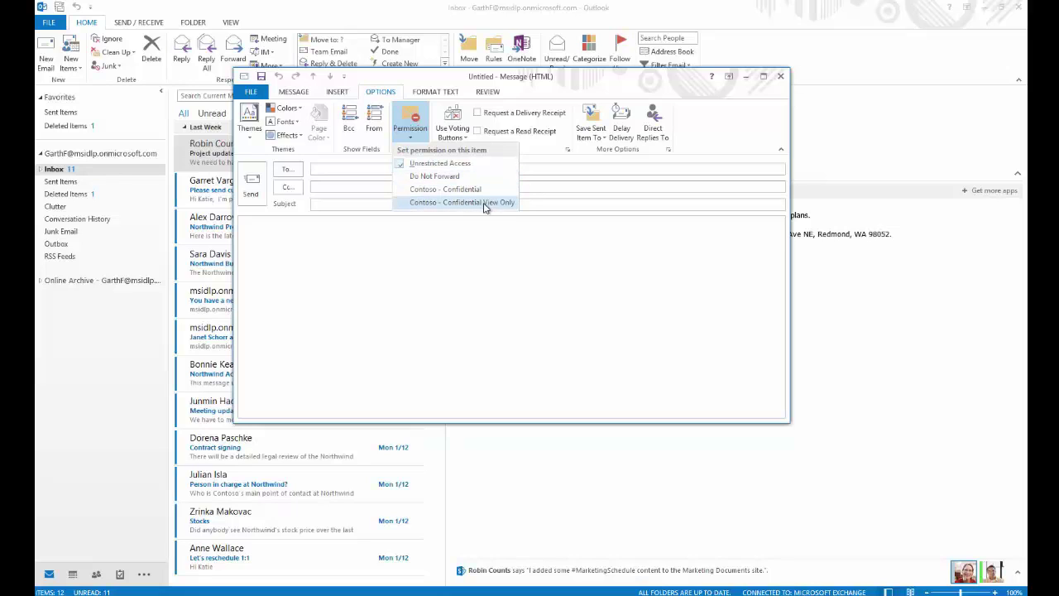
left_click(445, 177)
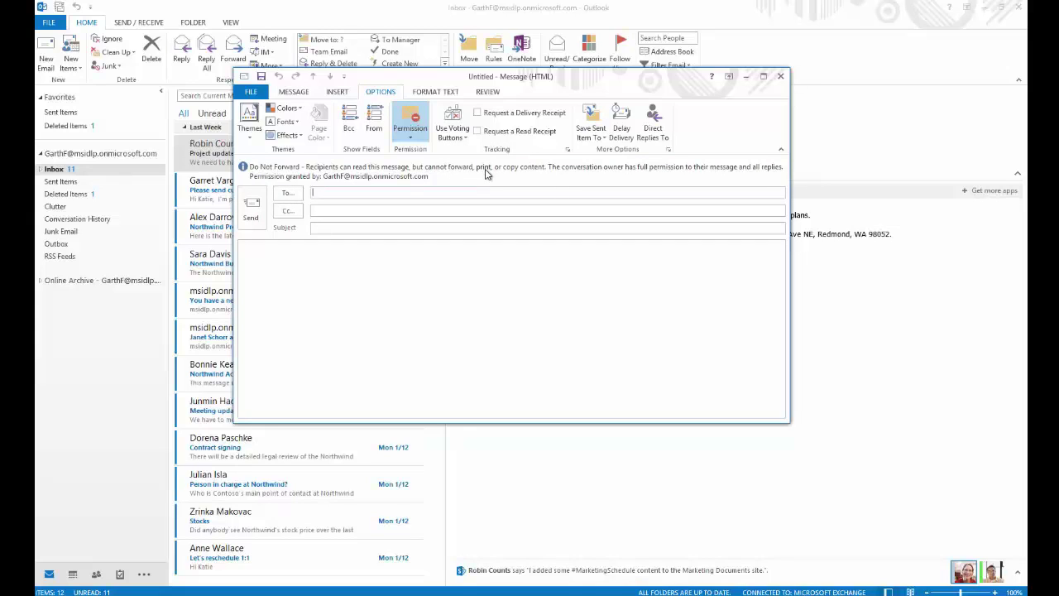
Try the Contoso - Confidential permission on the email, and set it to Contoso - Confidential View Only.
left_click(411, 141)
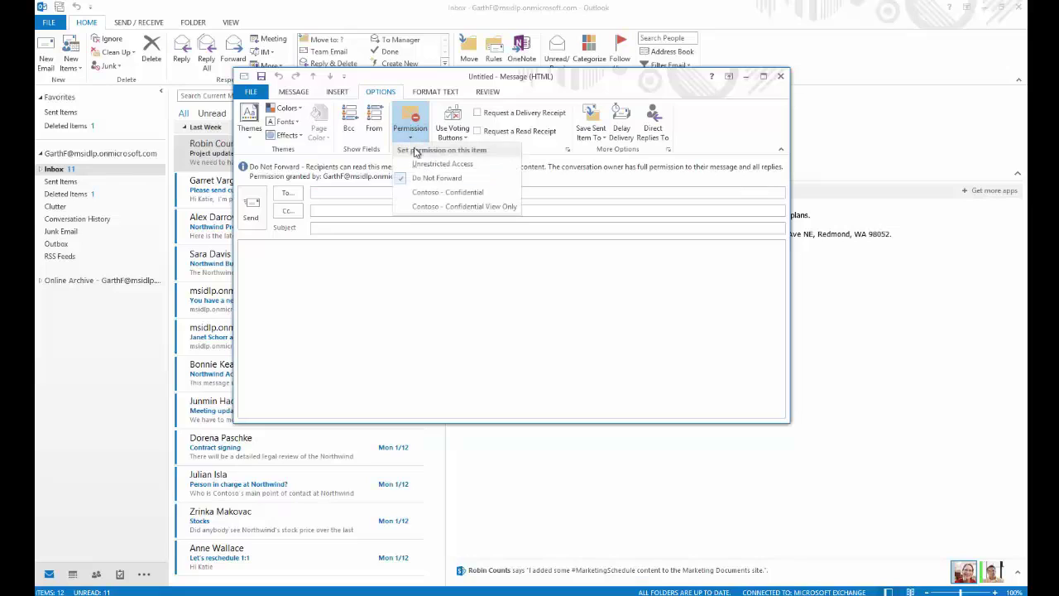
left_click(447, 192)
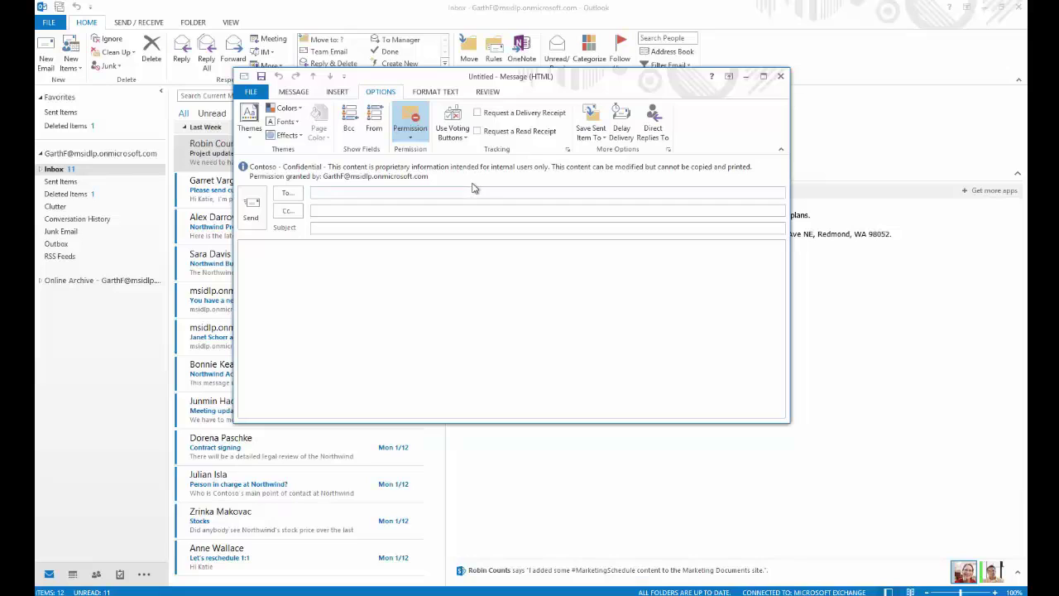
left_click(412, 131)
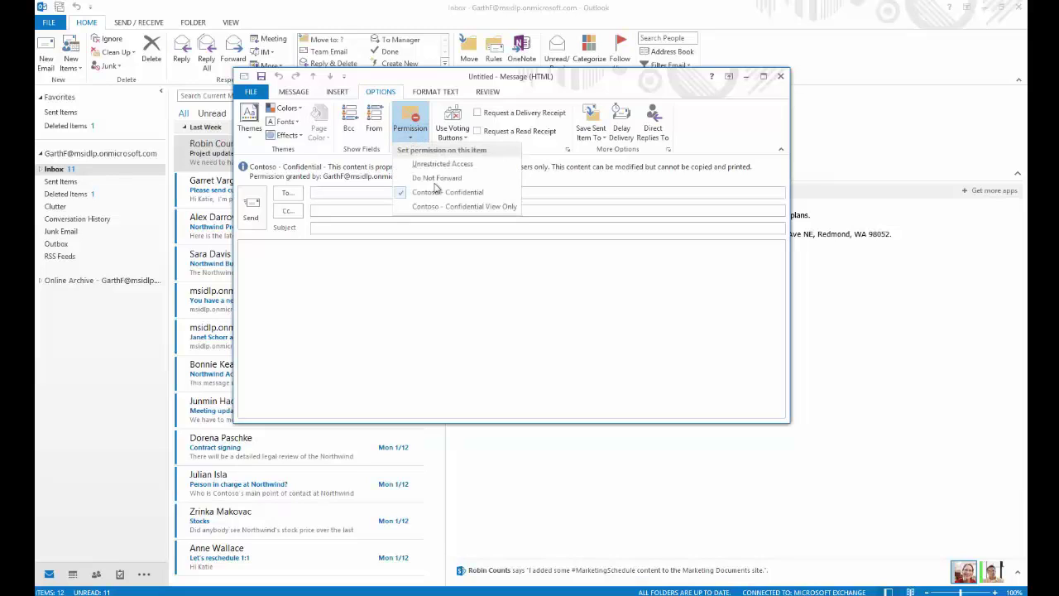
left_click(499, 207)
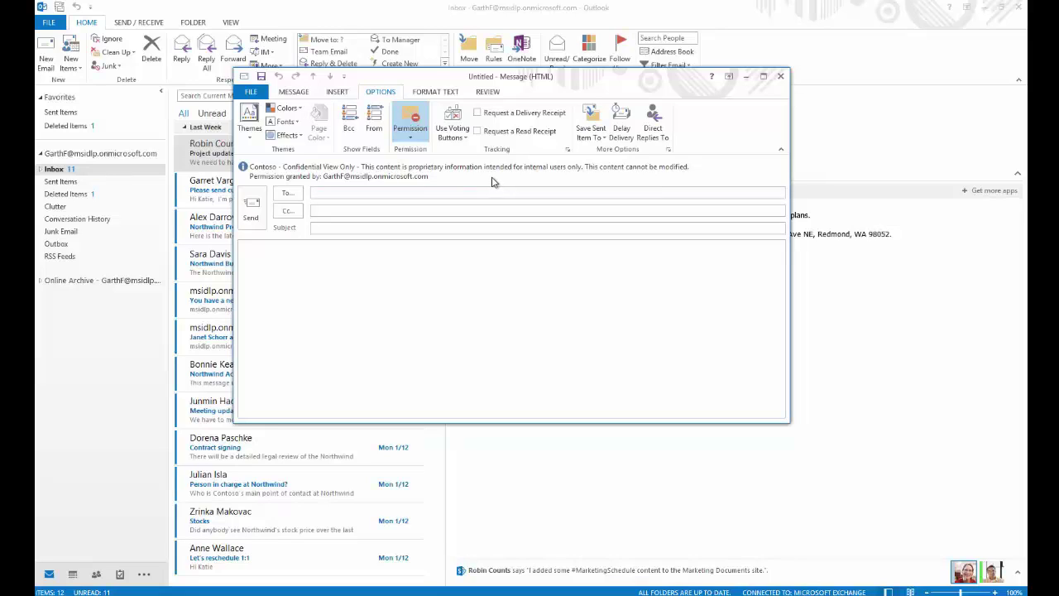
Address the restricted email to the same recipient and give it the subject "Protected".
left_click(373, 189)
type("k")
key("Return")
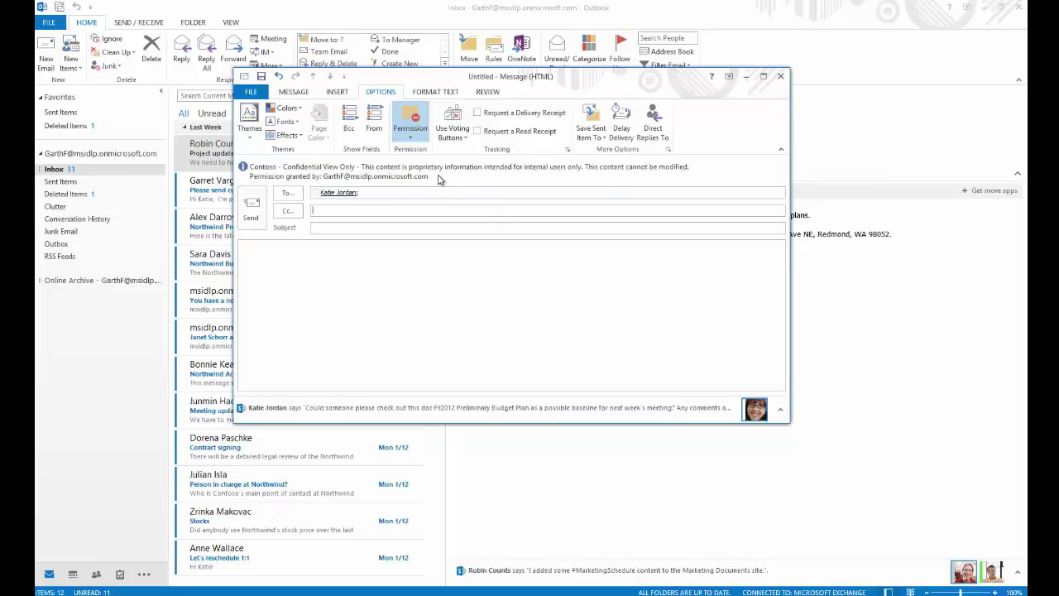
key("Tab")
key("Tab")
type("Protected")
Write "Content with rights management" in the message body and send the email.
key("Tab")
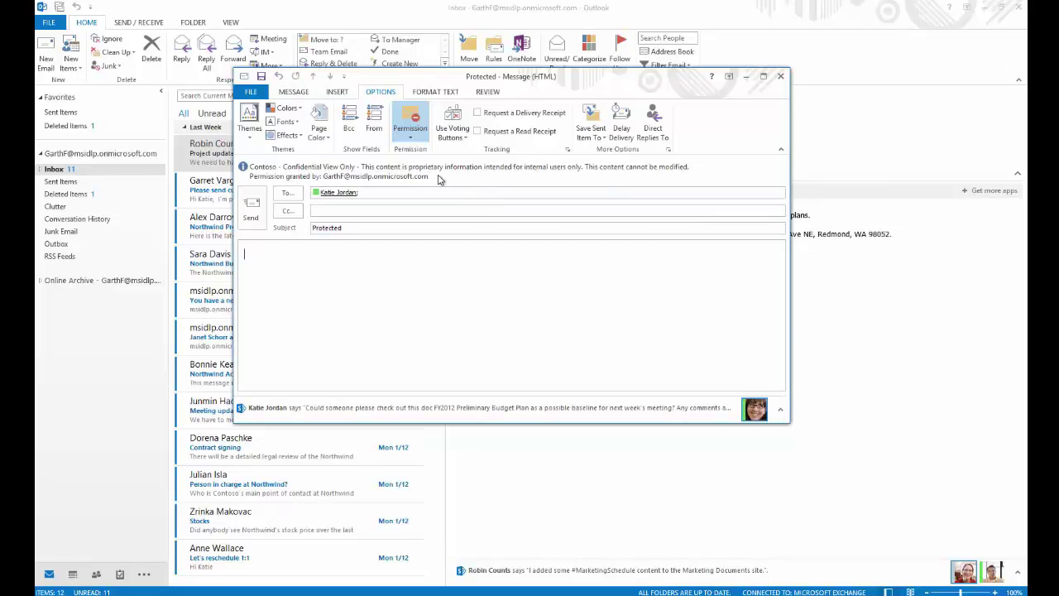
type("Content with rights management")
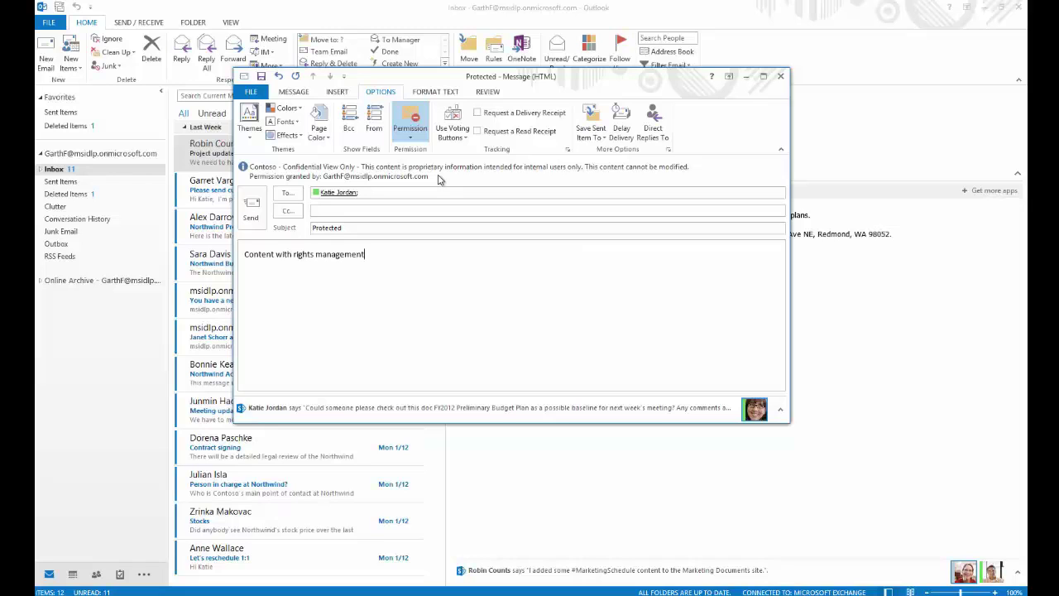
left_click(251, 210)
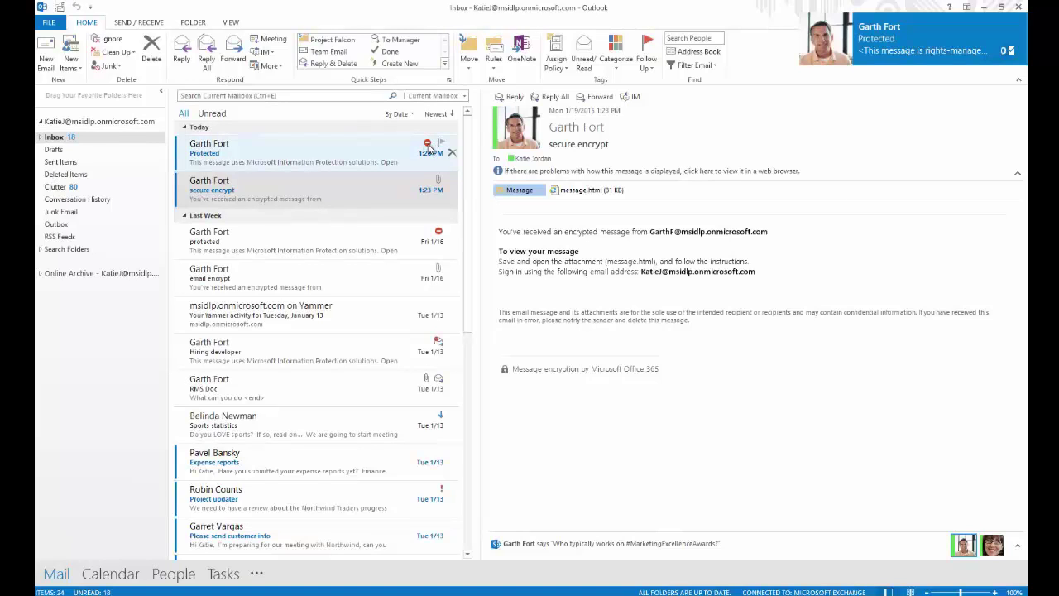
Open the "Protected" email in the recipient's mailbox and check its reply, forward, save and print options.
left_click(374, 145)
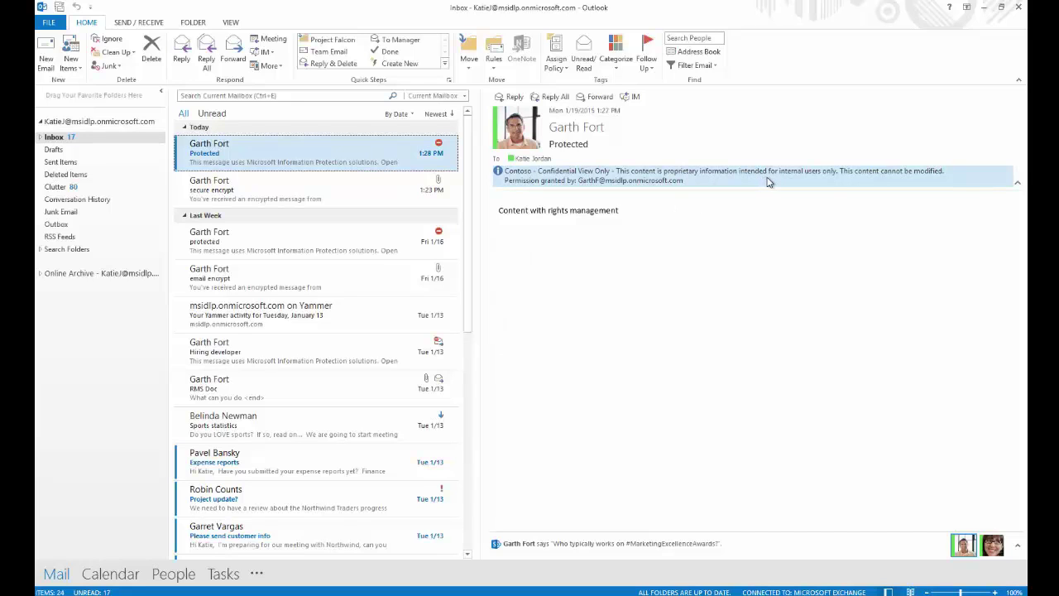
double_click(323, 154)
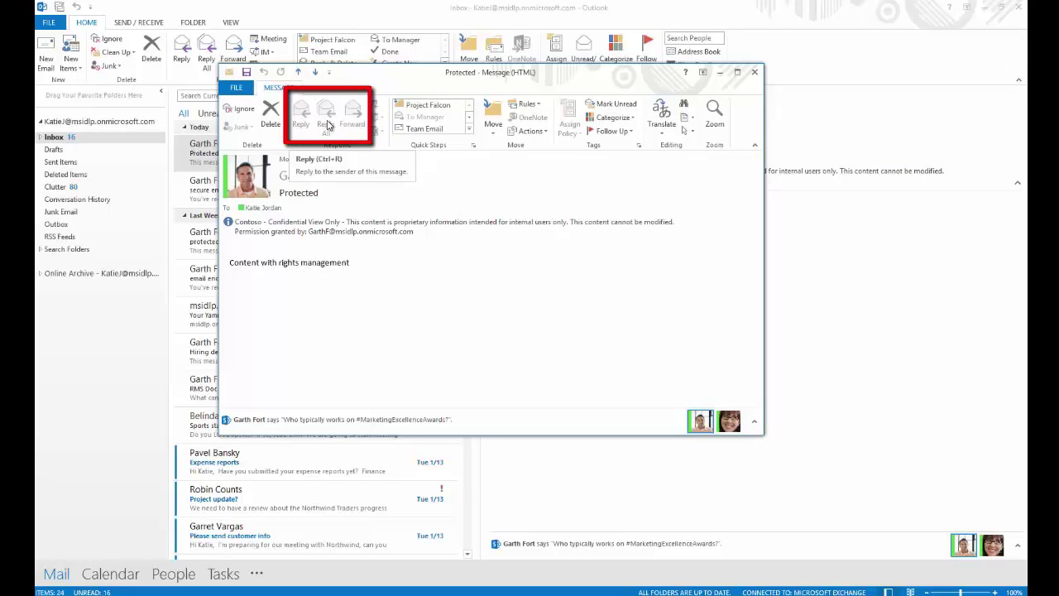
left_click(238, 88)
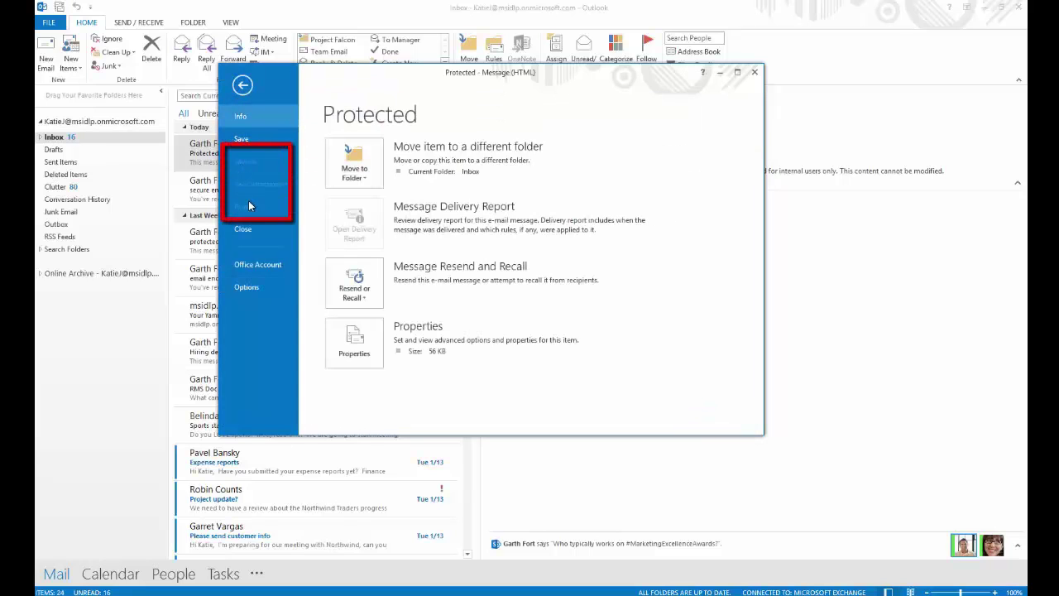
left_click(244, 87)
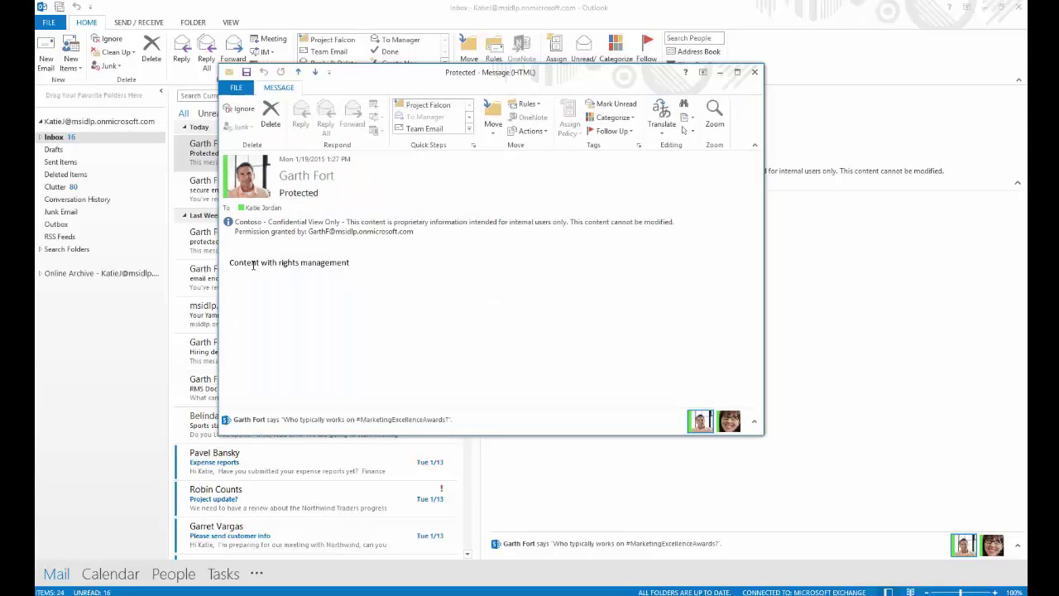
Select the text "Content with rights management" in the protected email and check whether it can be copied.
left_click_drag(229, 262, 351, 263)
right_click(315, 264)
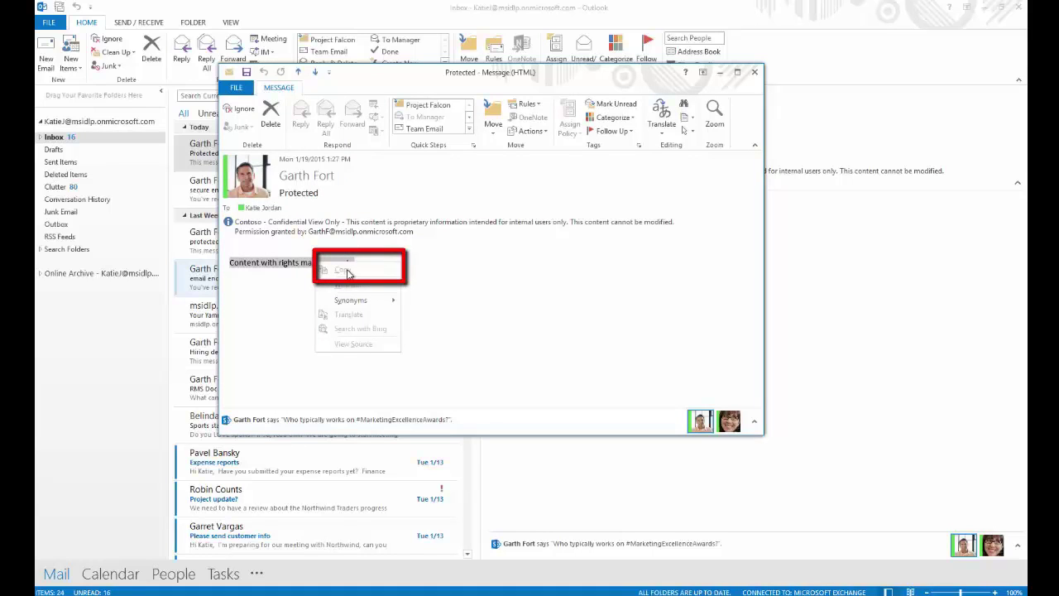
left_click(284, 268)
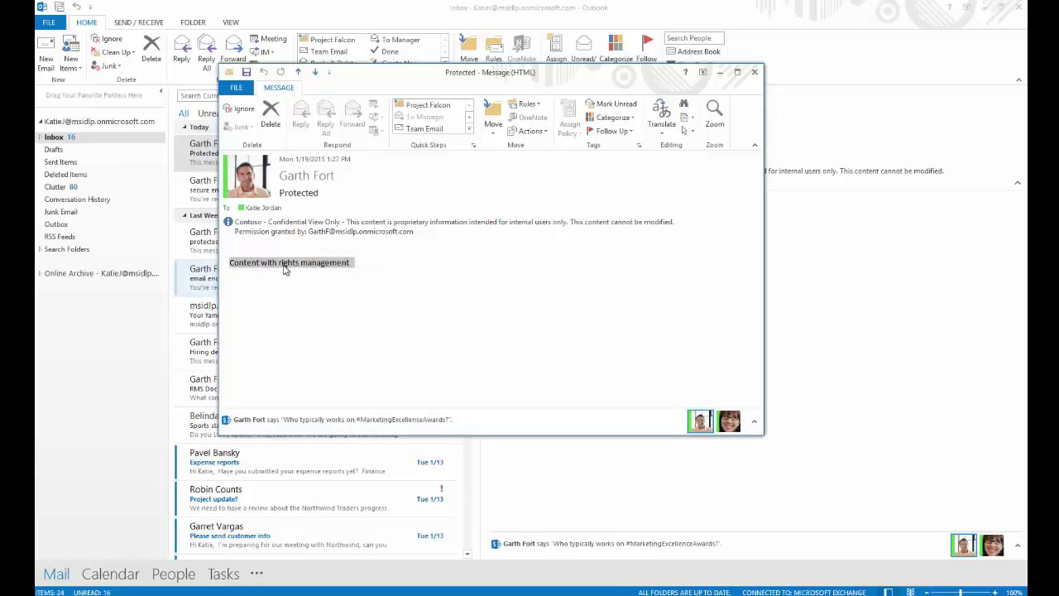